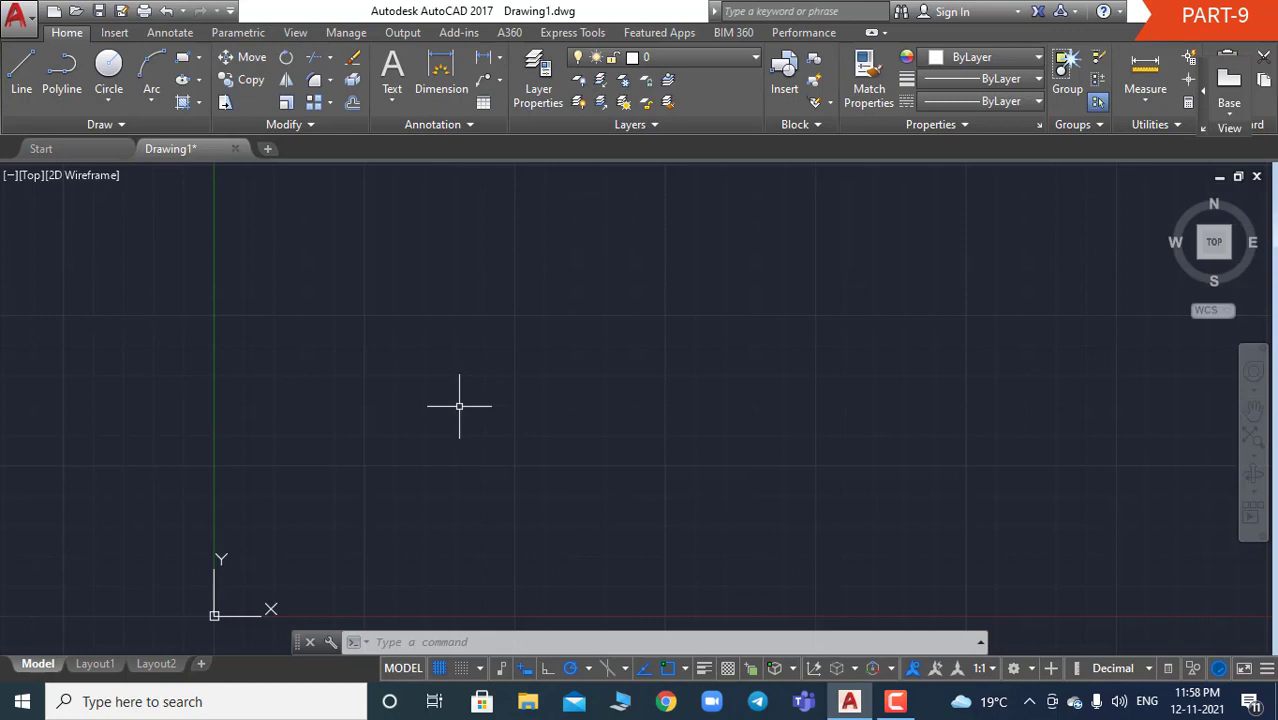
Draw a rectangle with REC by picking two opposite corners in the upper-left area
type("REC")
key("Return")
left_click(533, 219)
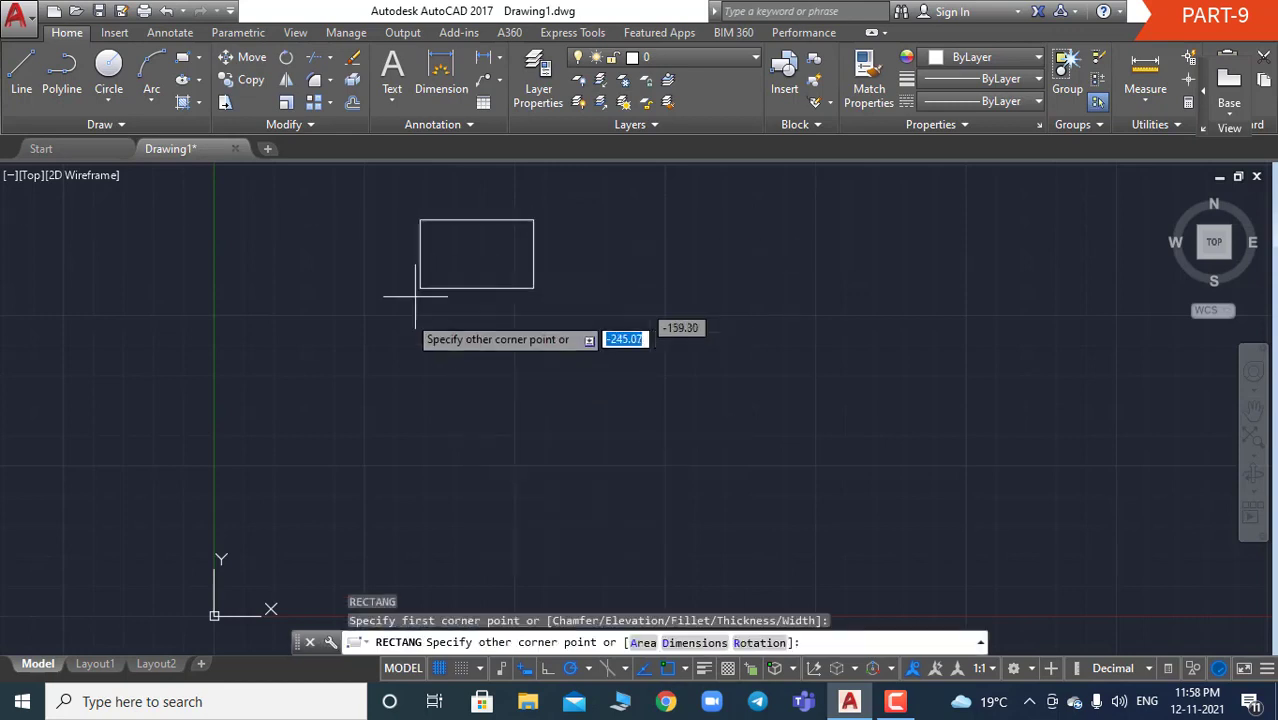
left_click(279, 345)
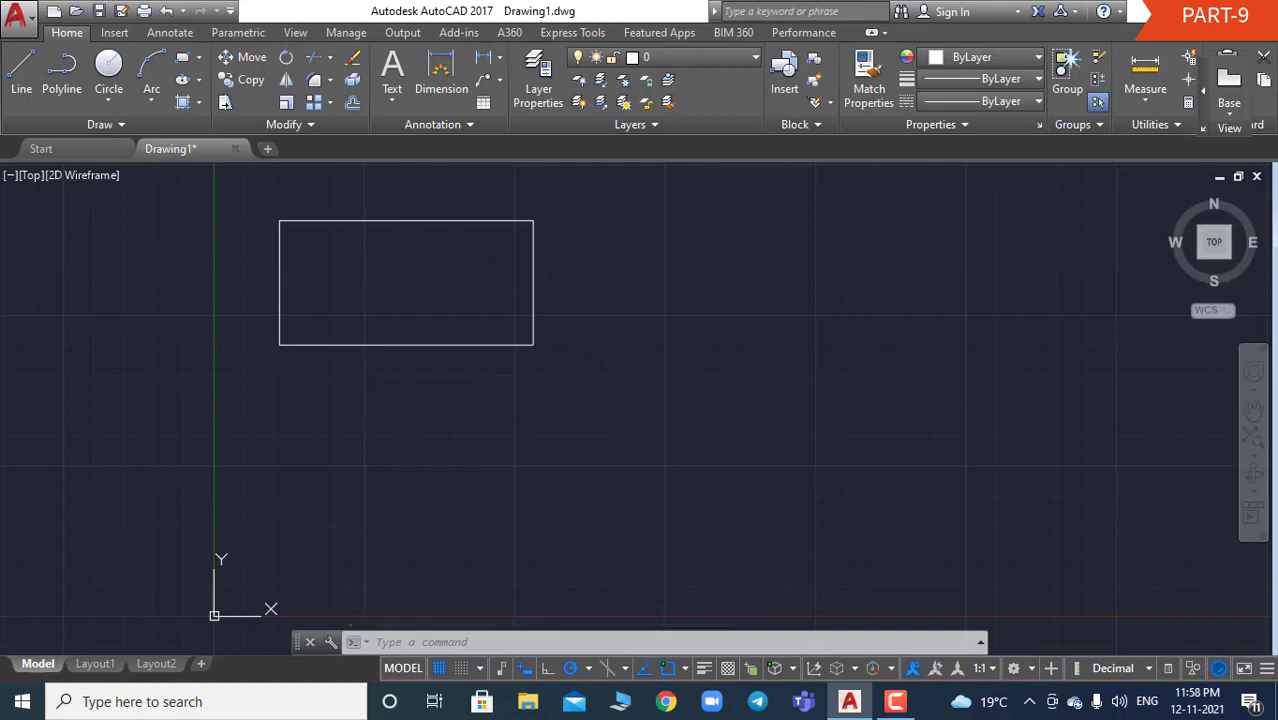
key("Escape")
key("Escape")
key("Escape")
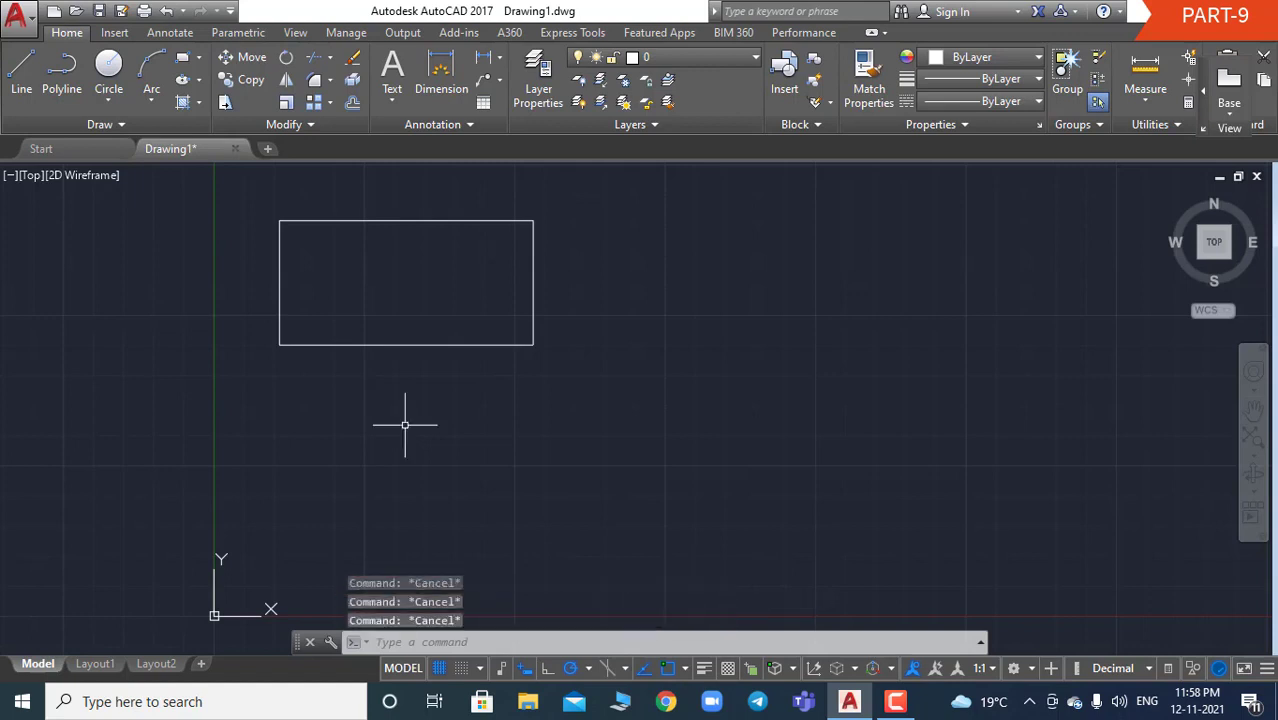
Start a hatch on the rectangle and preview the ANSI36, AR-B816C, AR-B816 and ANSI38 patterns
type("H")
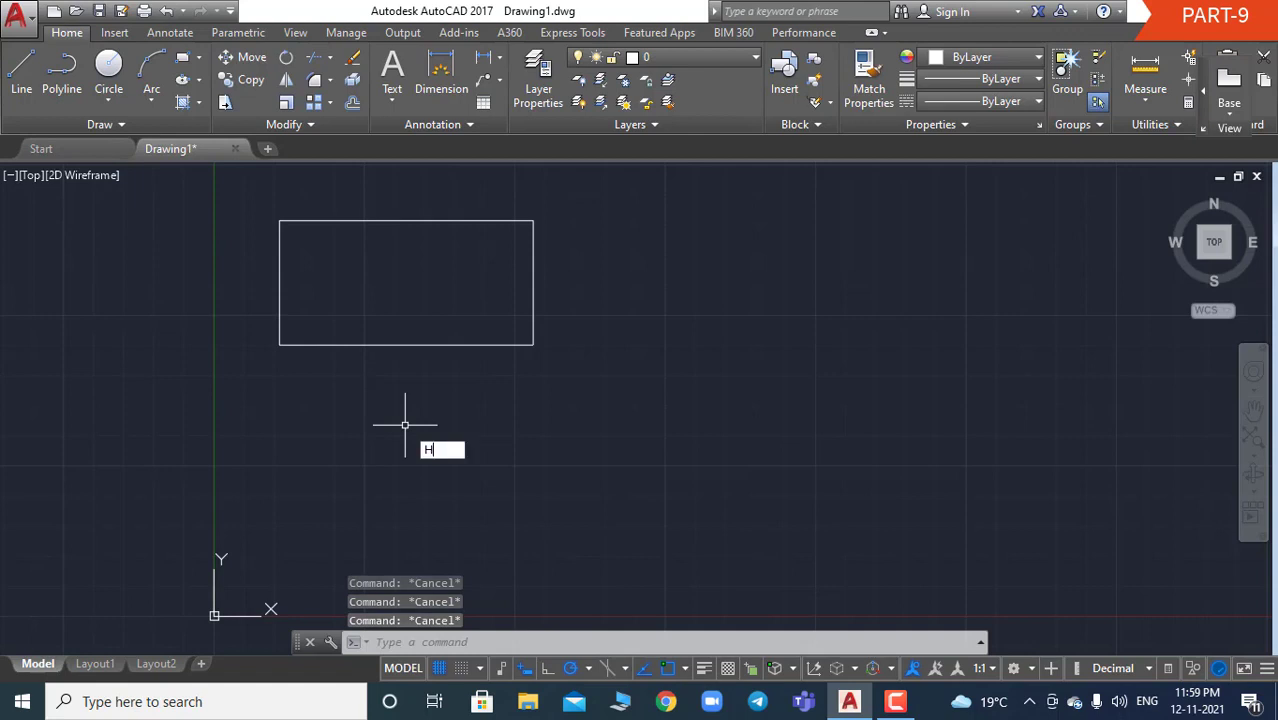
type("ATCH")
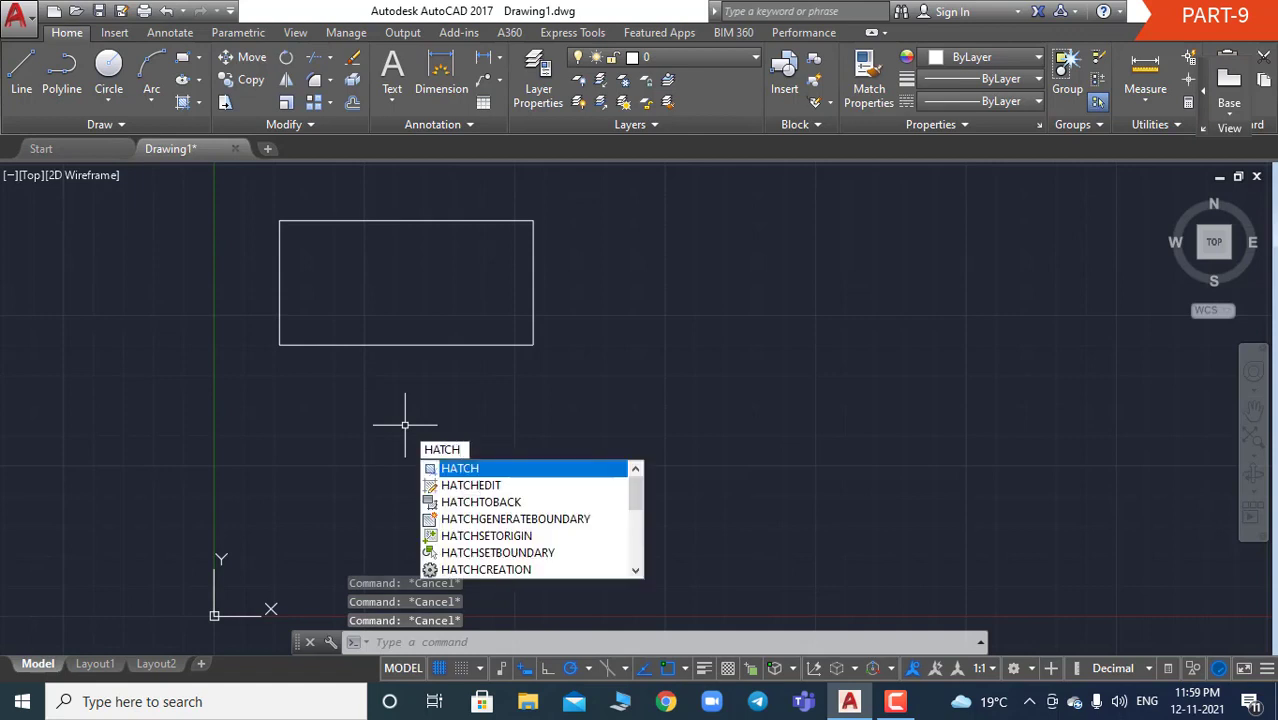
key("Return")
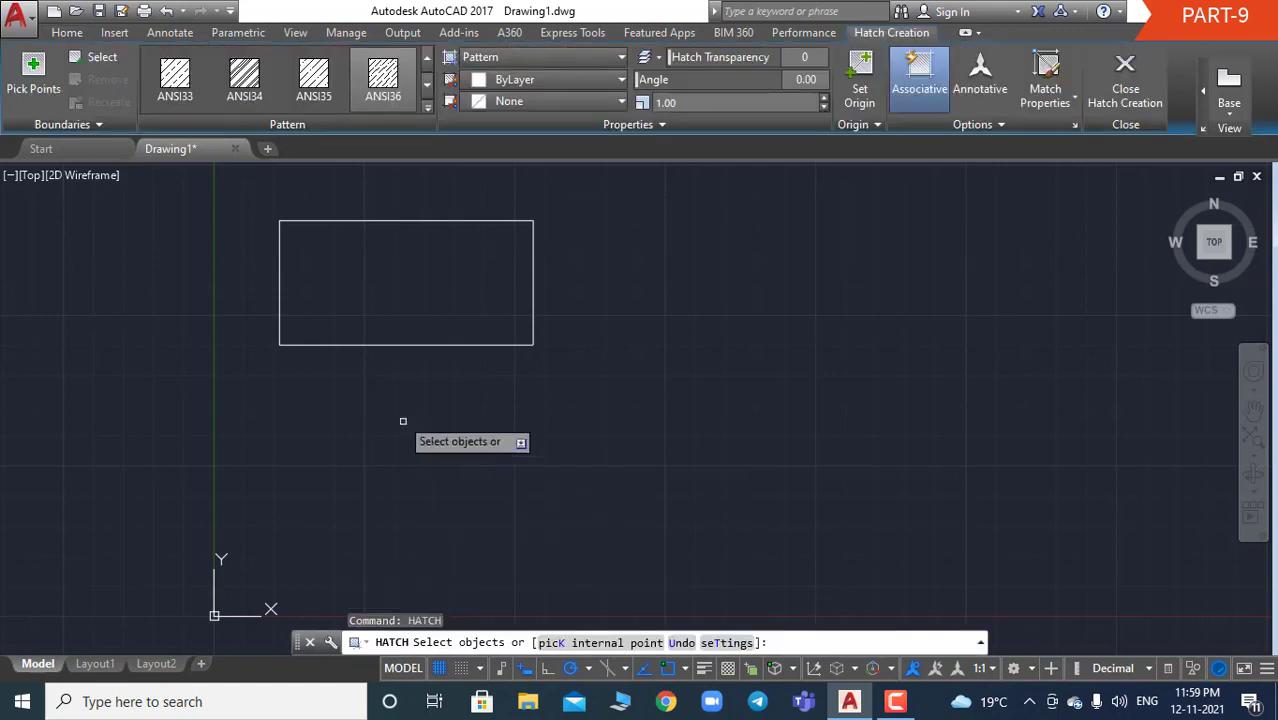
left_click(328, 220)
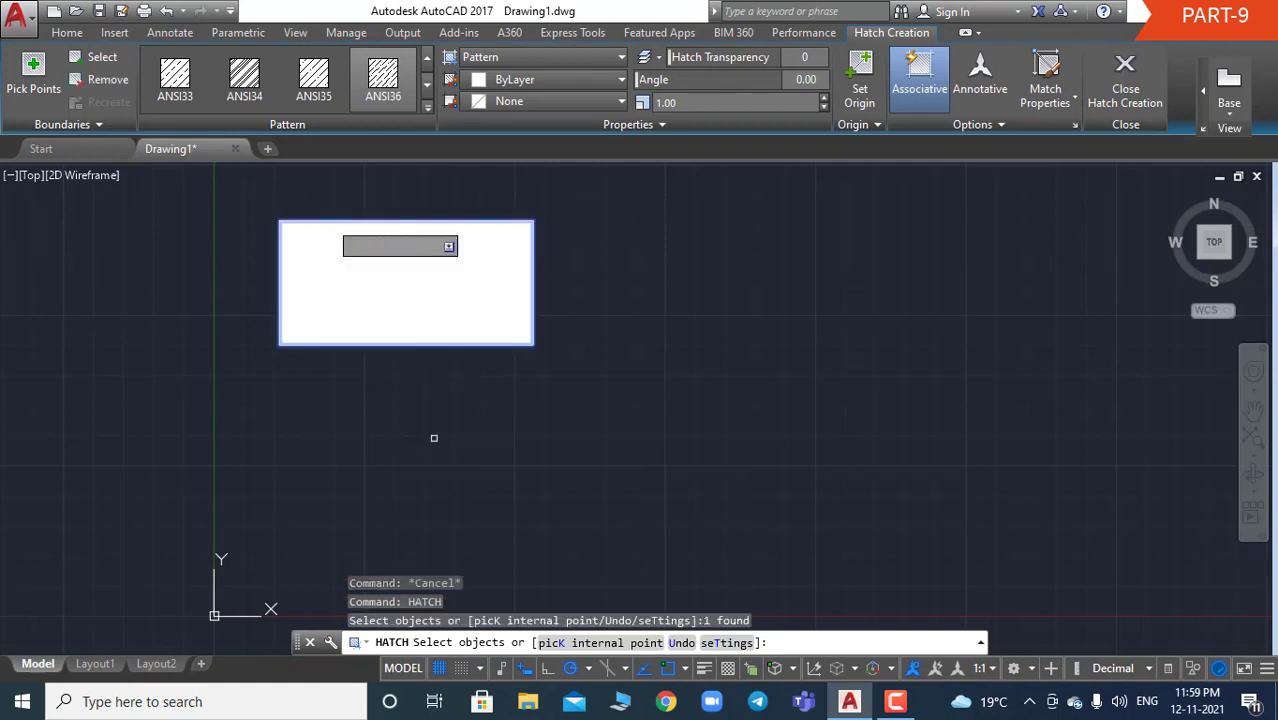
left_click(392, 90)
left_click(428, 87)
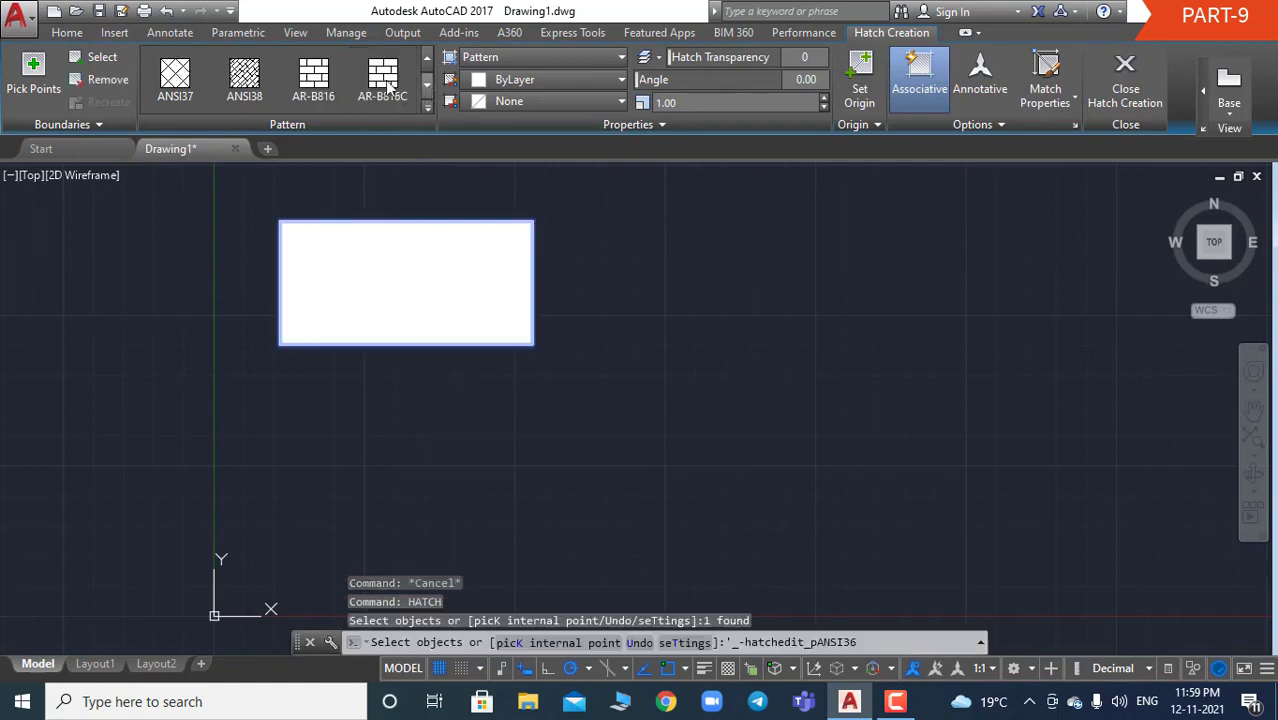
left_click(383, 80)
left_click(313, 85)
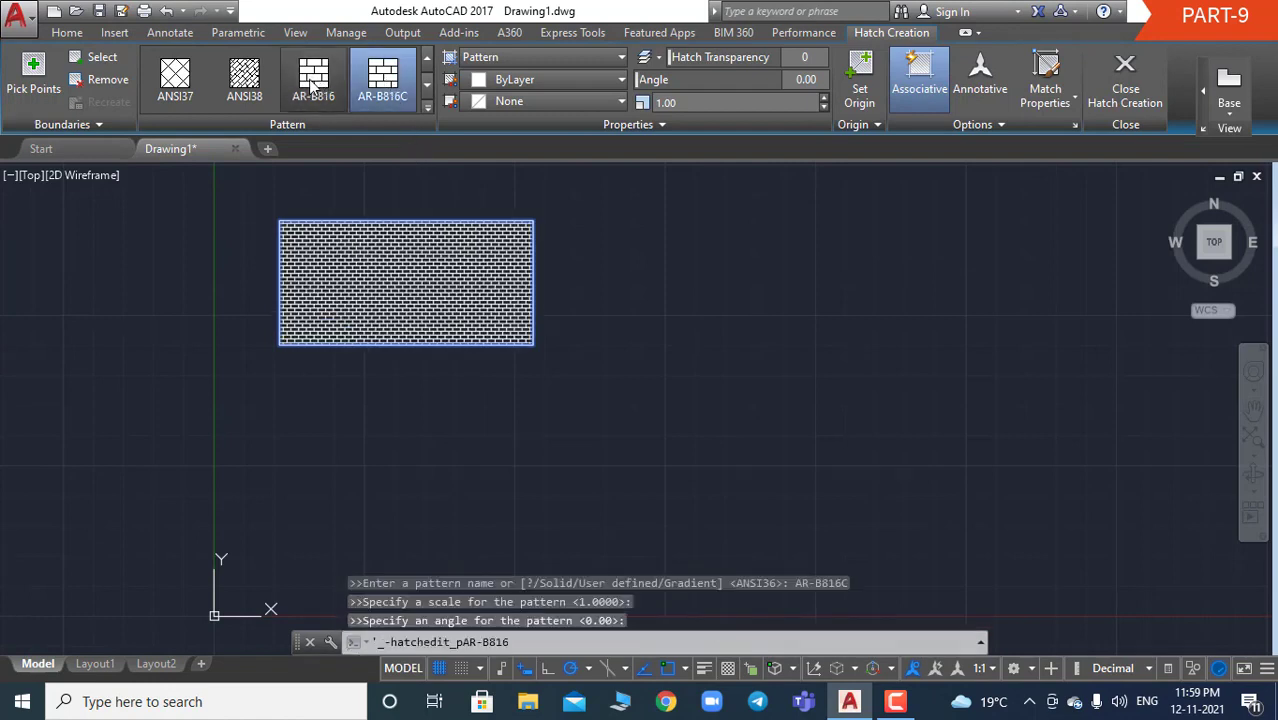
left_click(244, 80)
left_click(320, 86)
Compare AR-CONC, AR-BRSTD and AR-BRELM, then settle on the AR-B88 pattern and finish
left_click(383, 80)
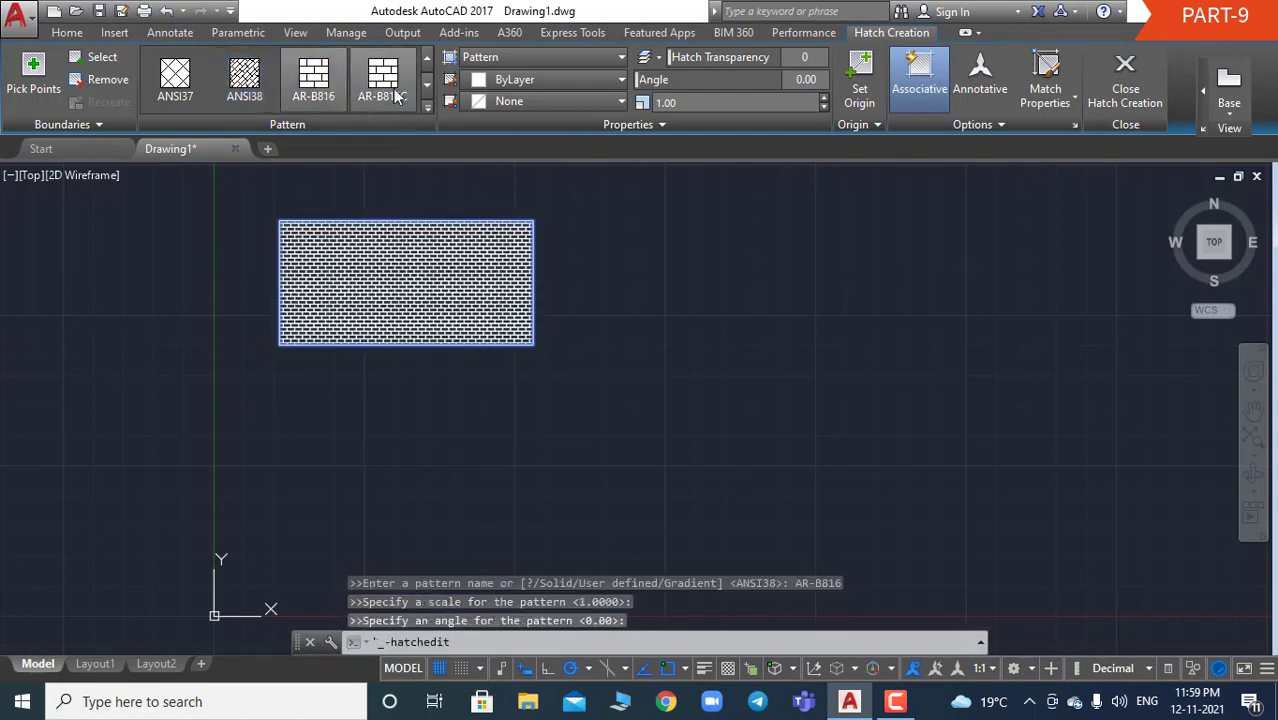
left_click(428, 87)
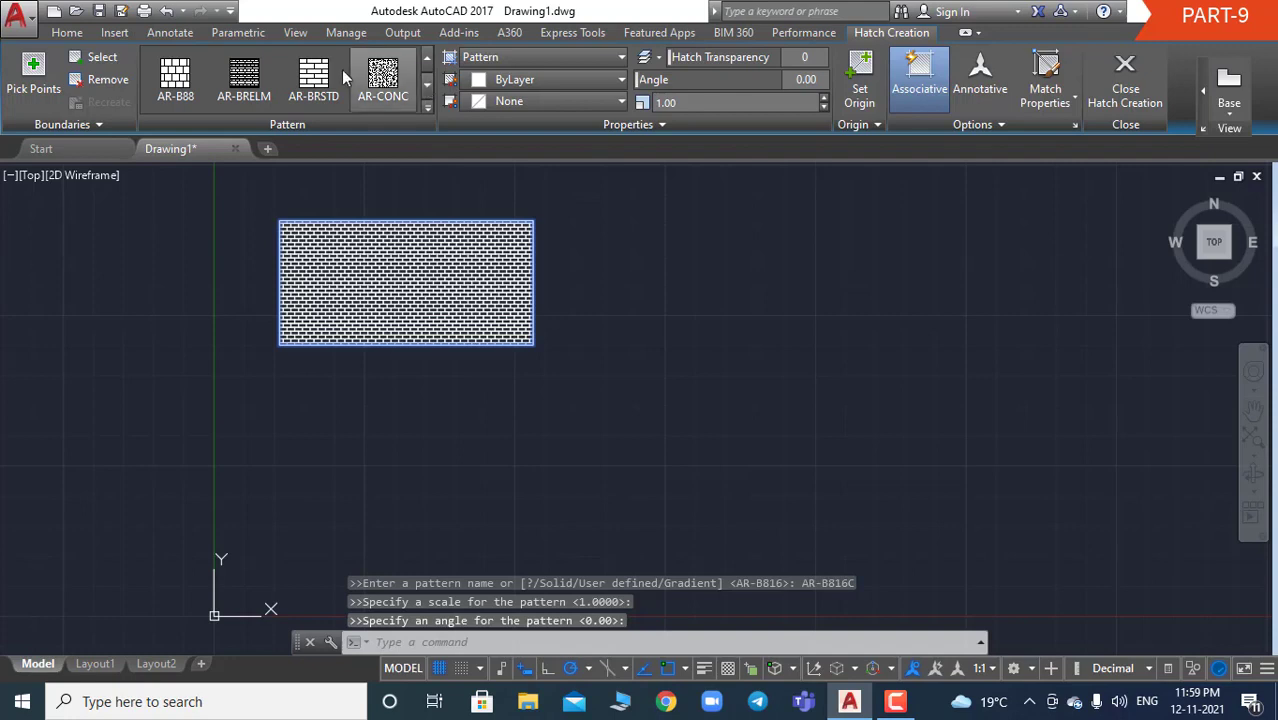
left_click(383, 80)
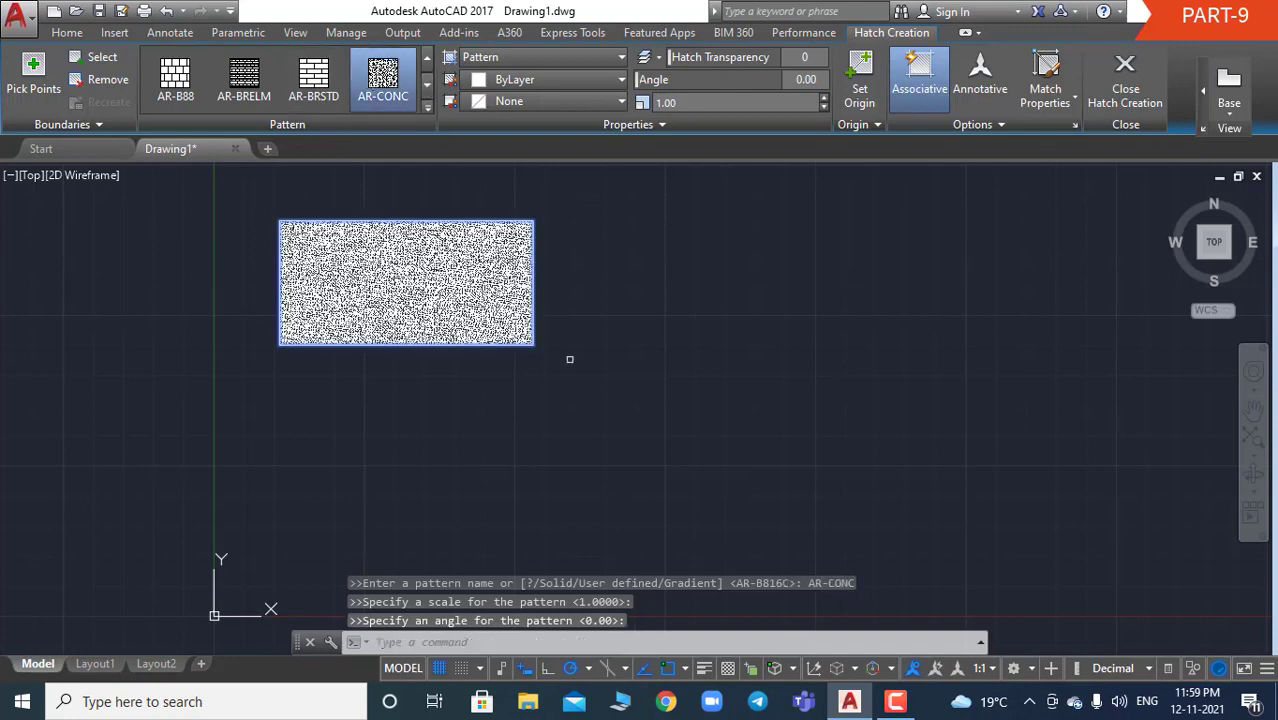
left_click(313, 80)
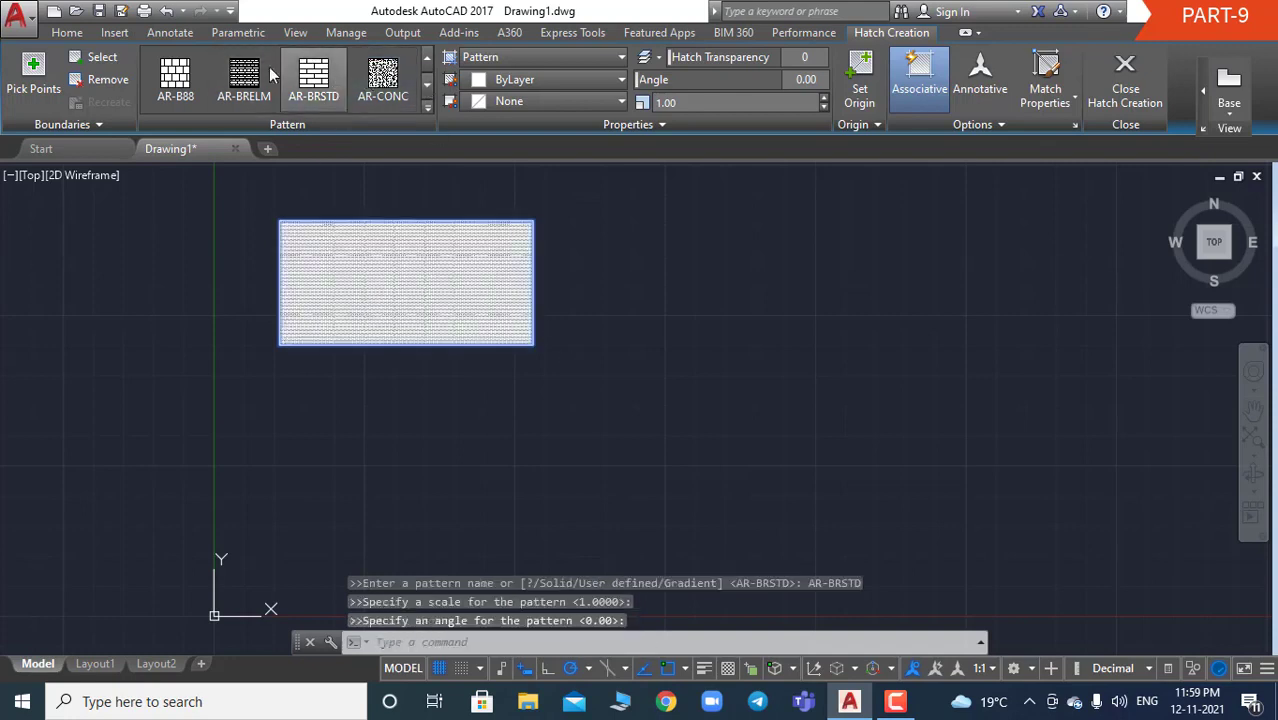
left_click(244, 78)
left_click(175, 78)
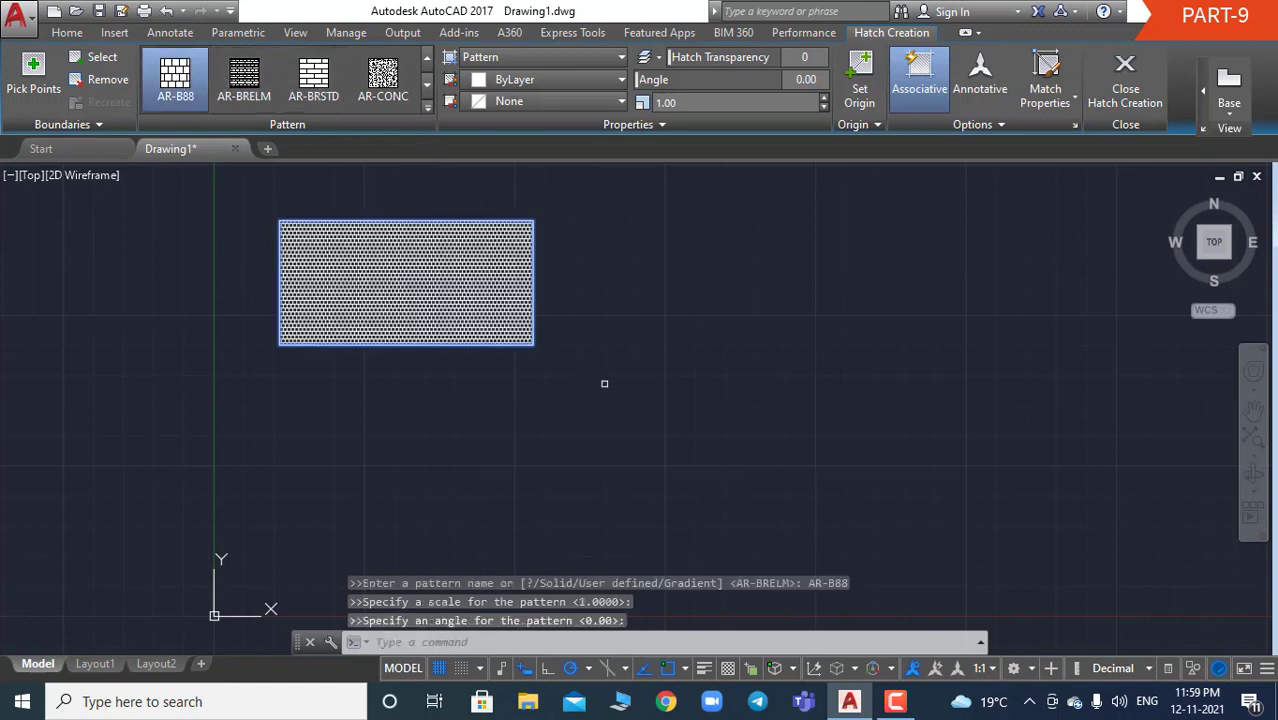
left_click(604, 383)
left_click(759, 486)
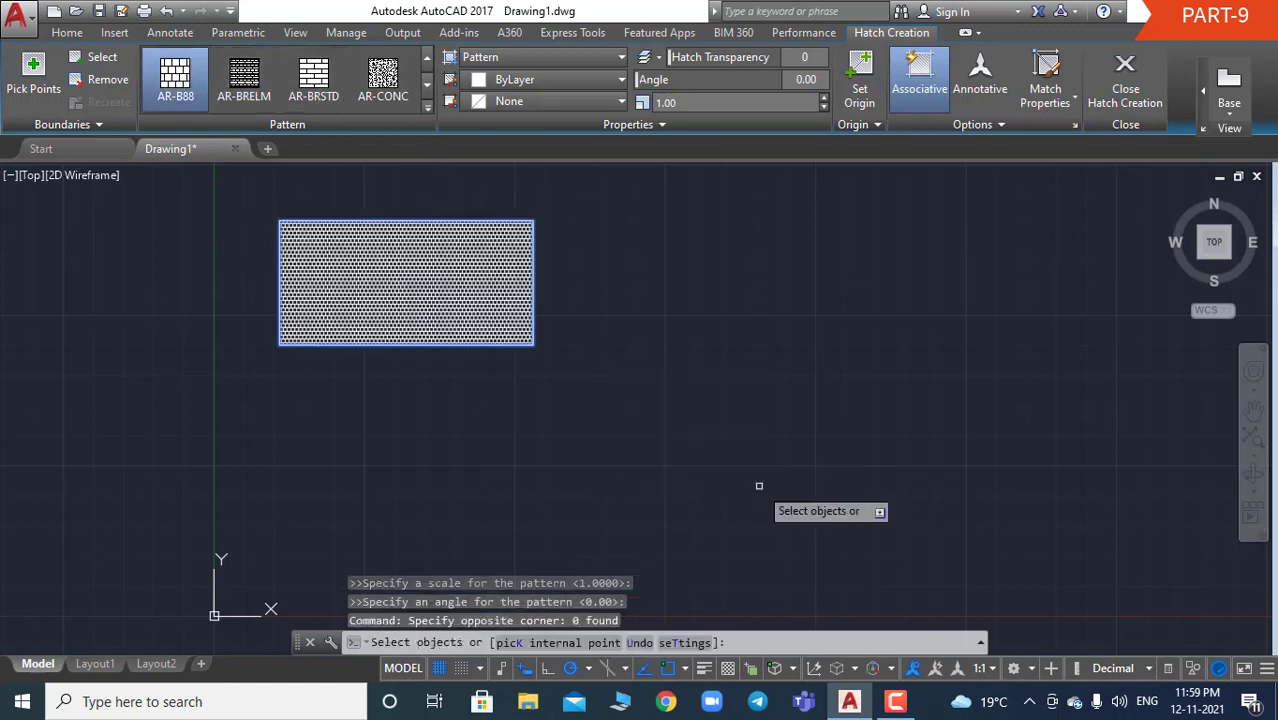
key("Escape")
key("Escape")
key("Escape")
key("Escape")
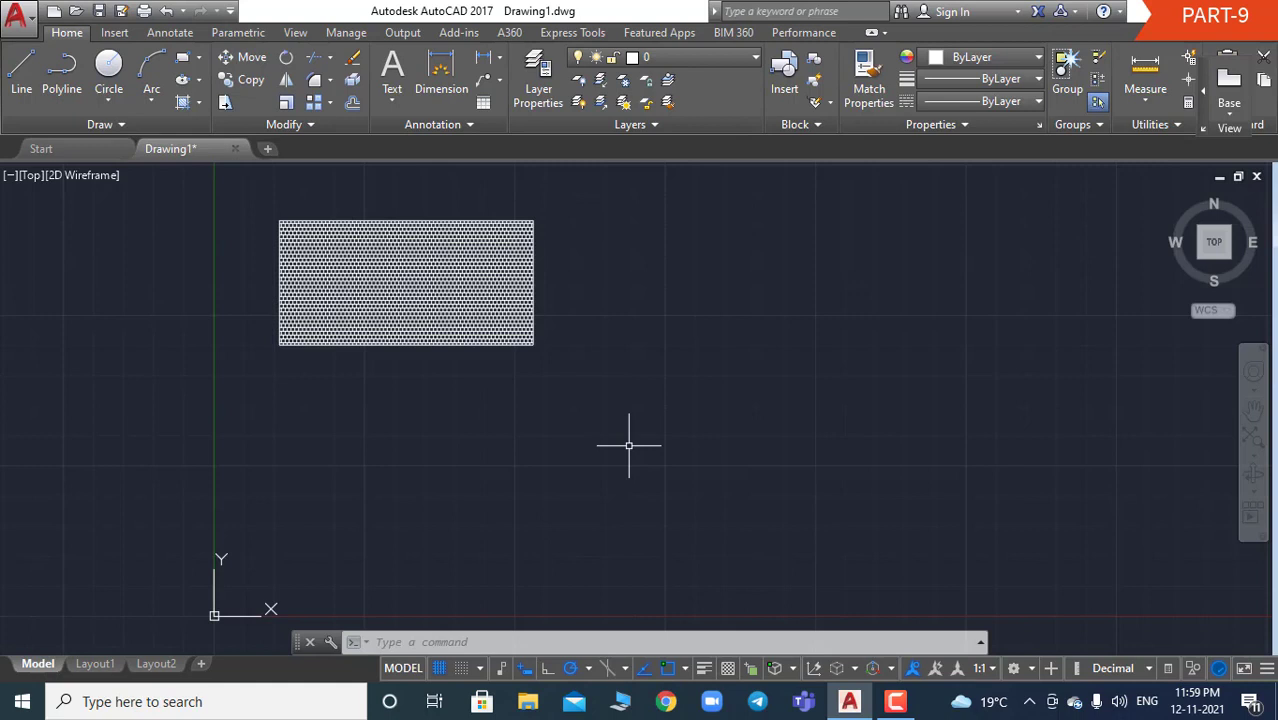
Draw a large circle right of the rectangle, then start the GRADIENT fill command
type("c")
key("Return")
left_click(776, 265)
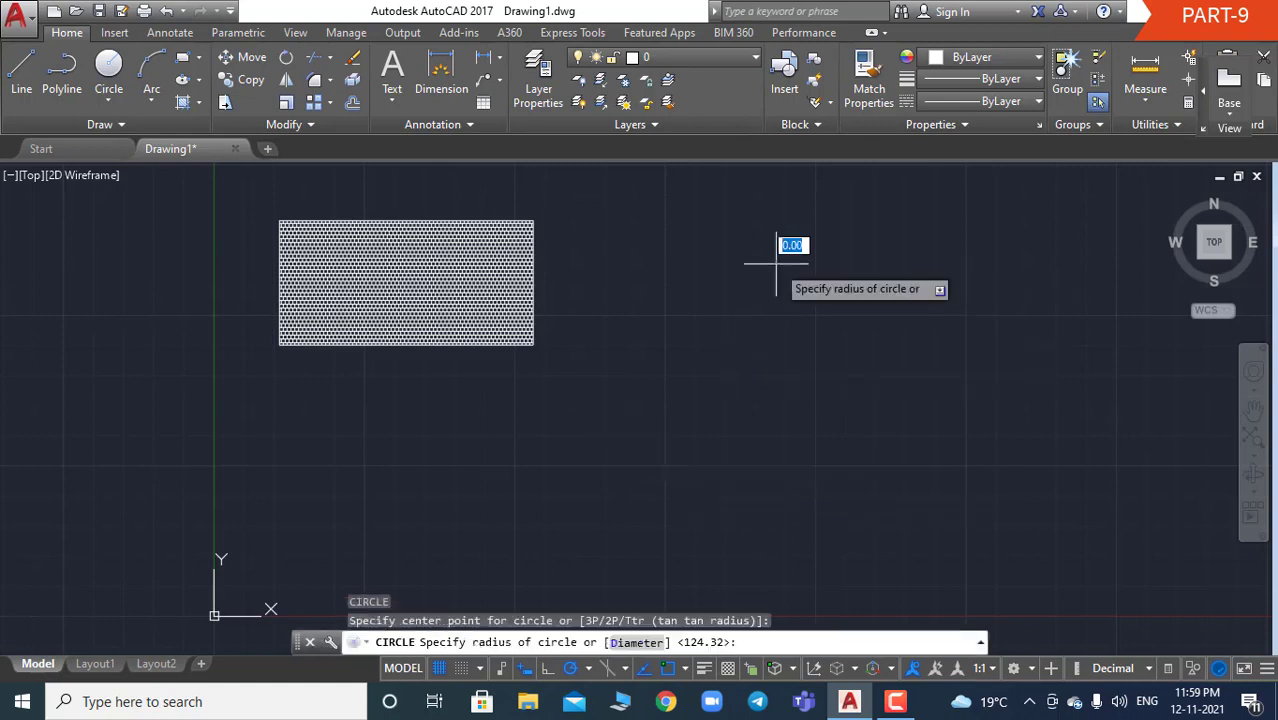
left_click(713, 333)
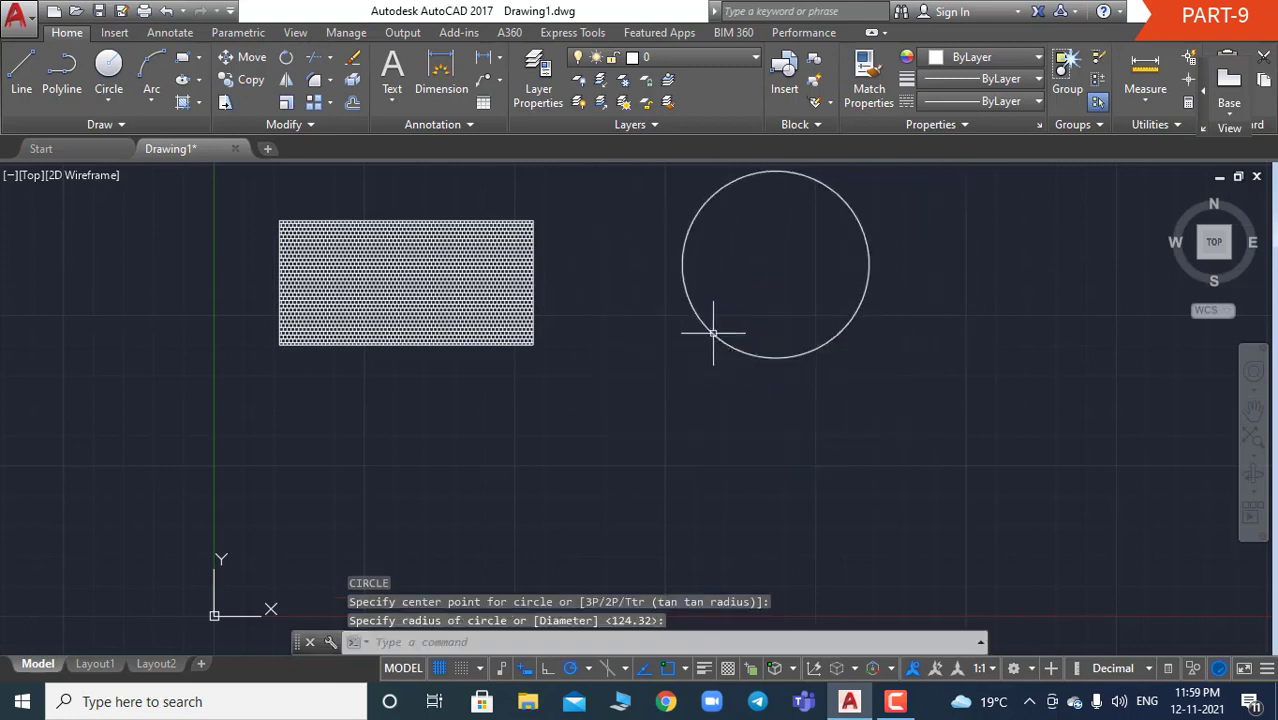
type("GRAD")
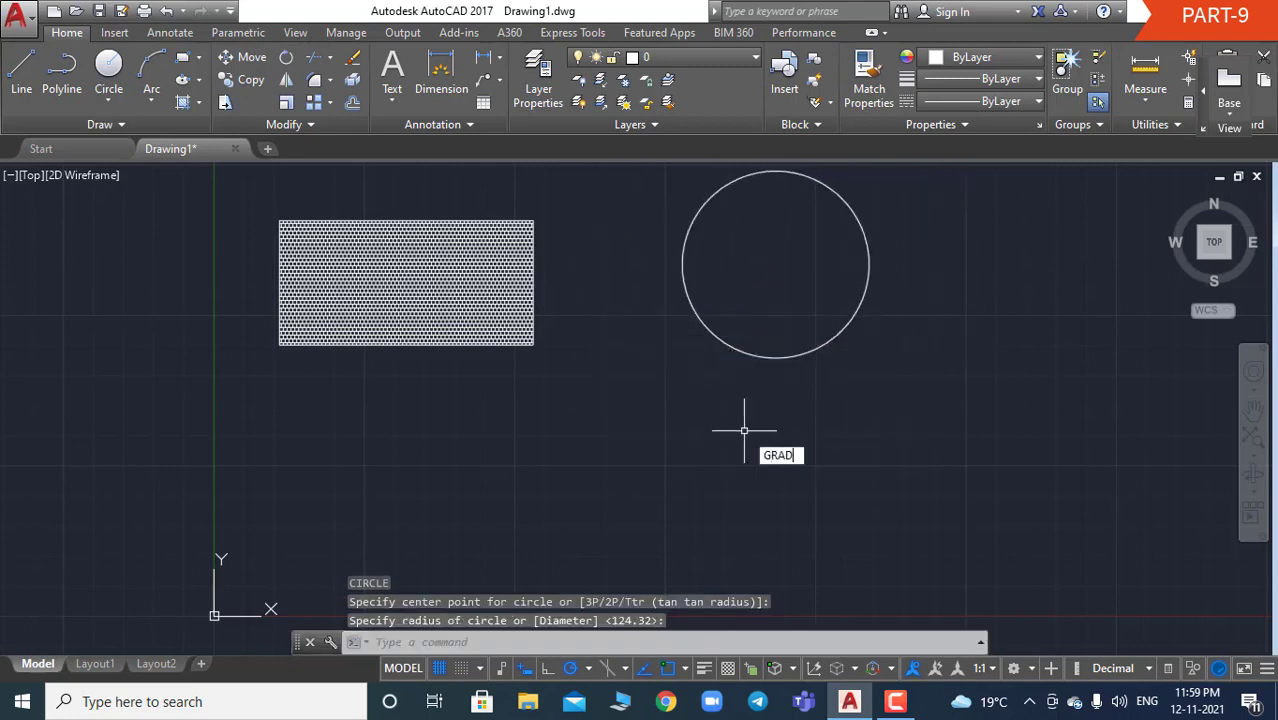
type("I")
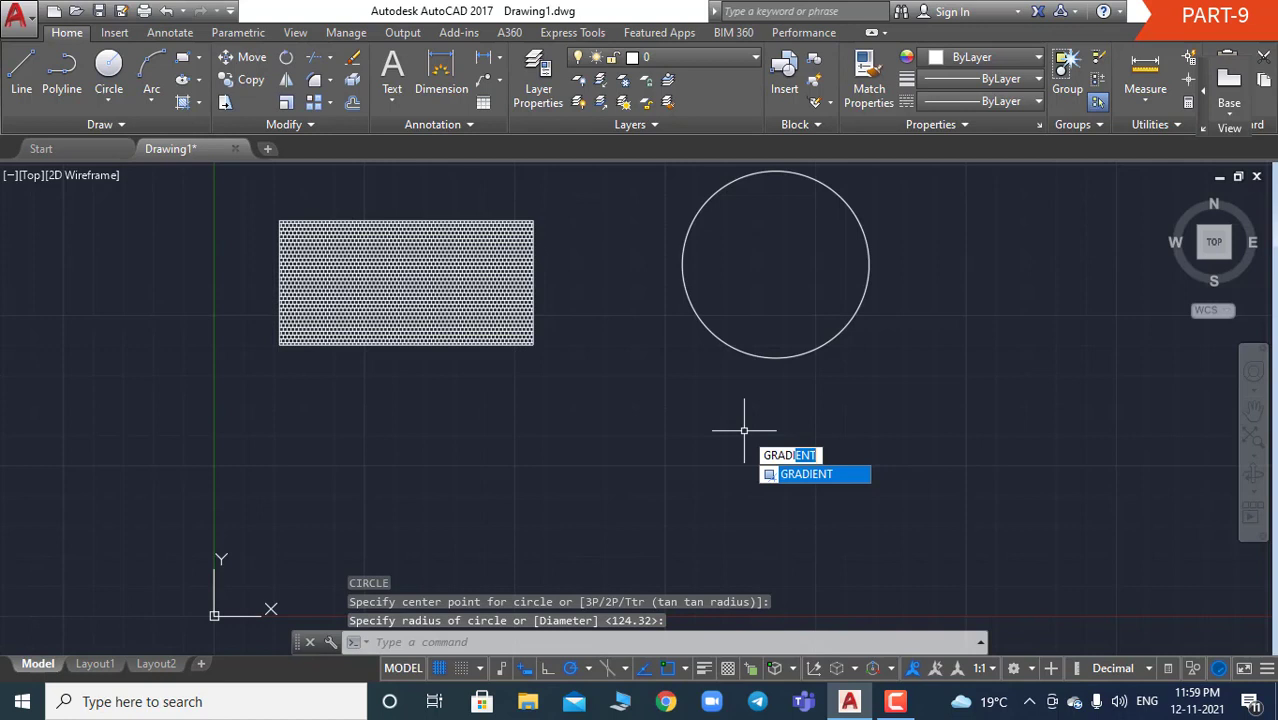
key("Return")
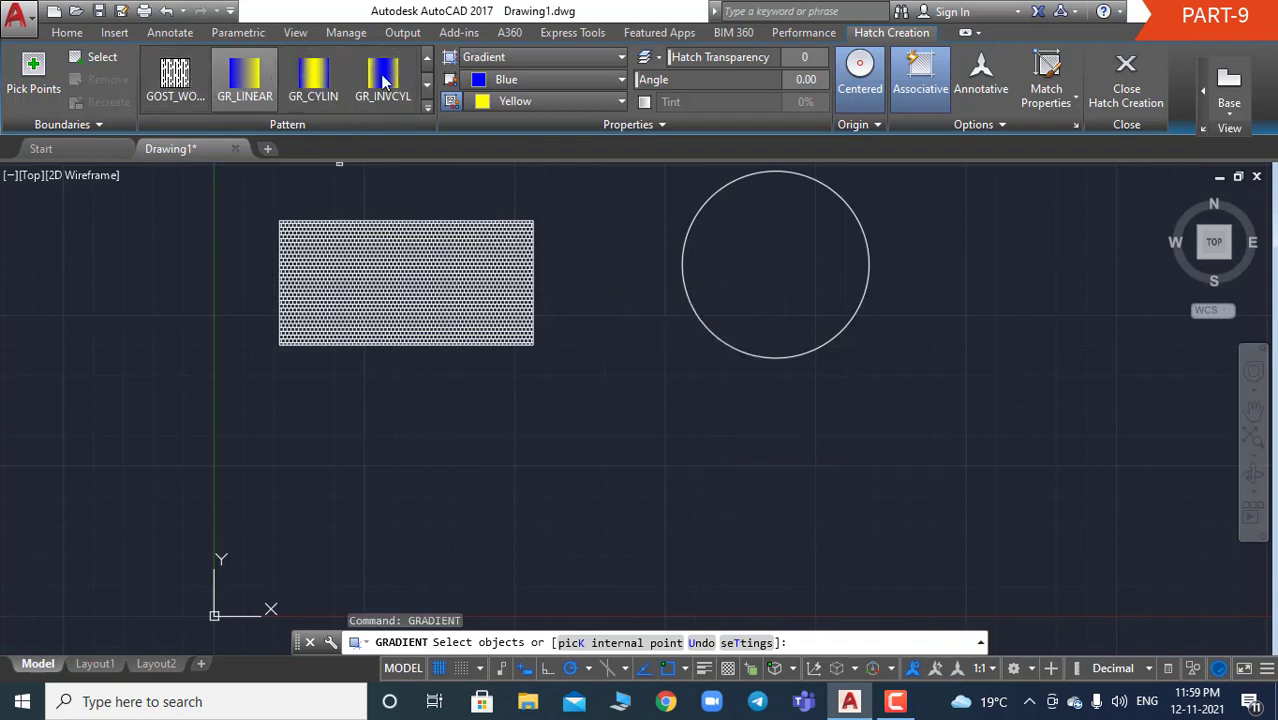
Pick the large circle and preview the GR_INVHEM, GRASS, GRATE and HEX fills on it
left_click(712, 337)
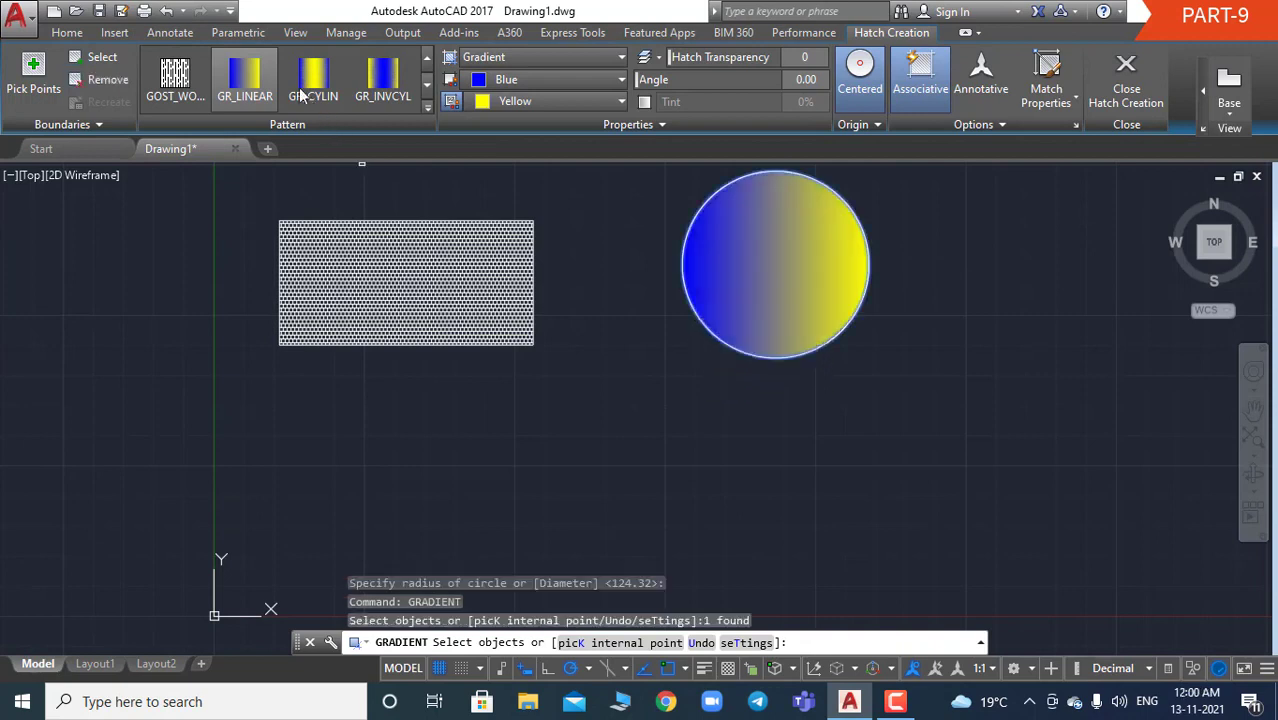
scroll(302, 93, "down", 1)
scroll(302, 93, "down", 1)
scroll(303, 93, "down", 1)
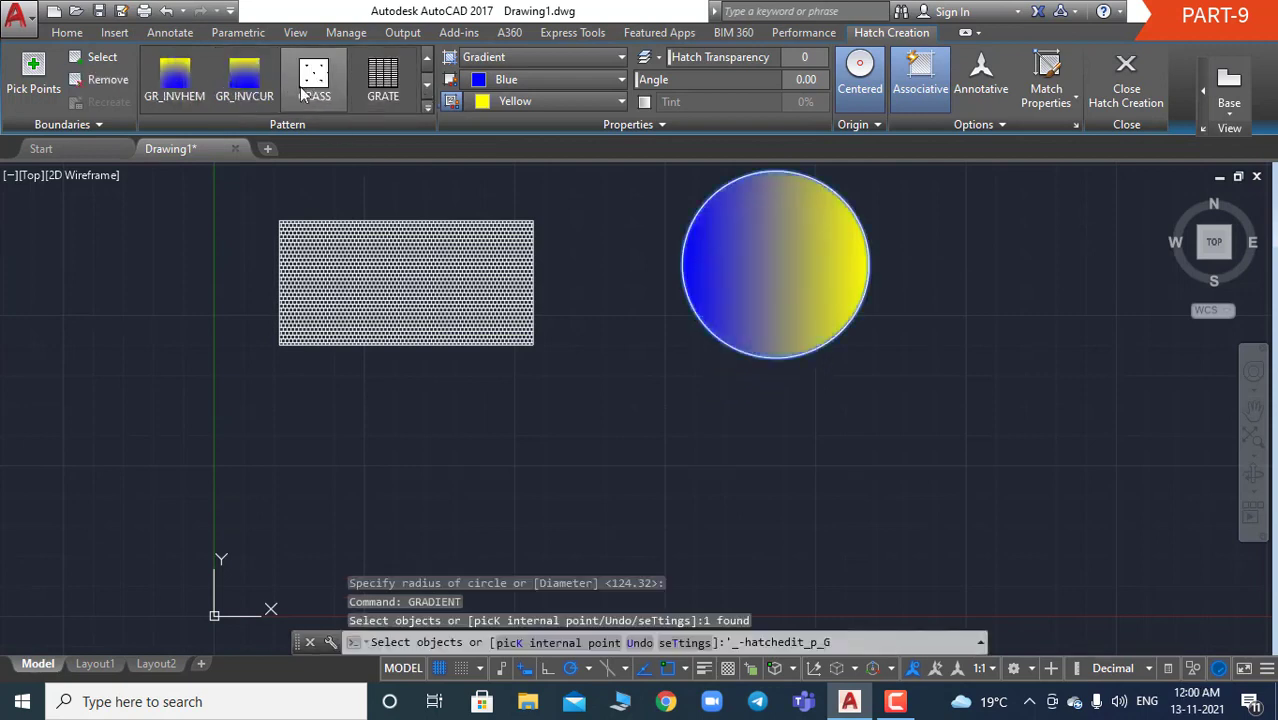
left_click(184, 90)
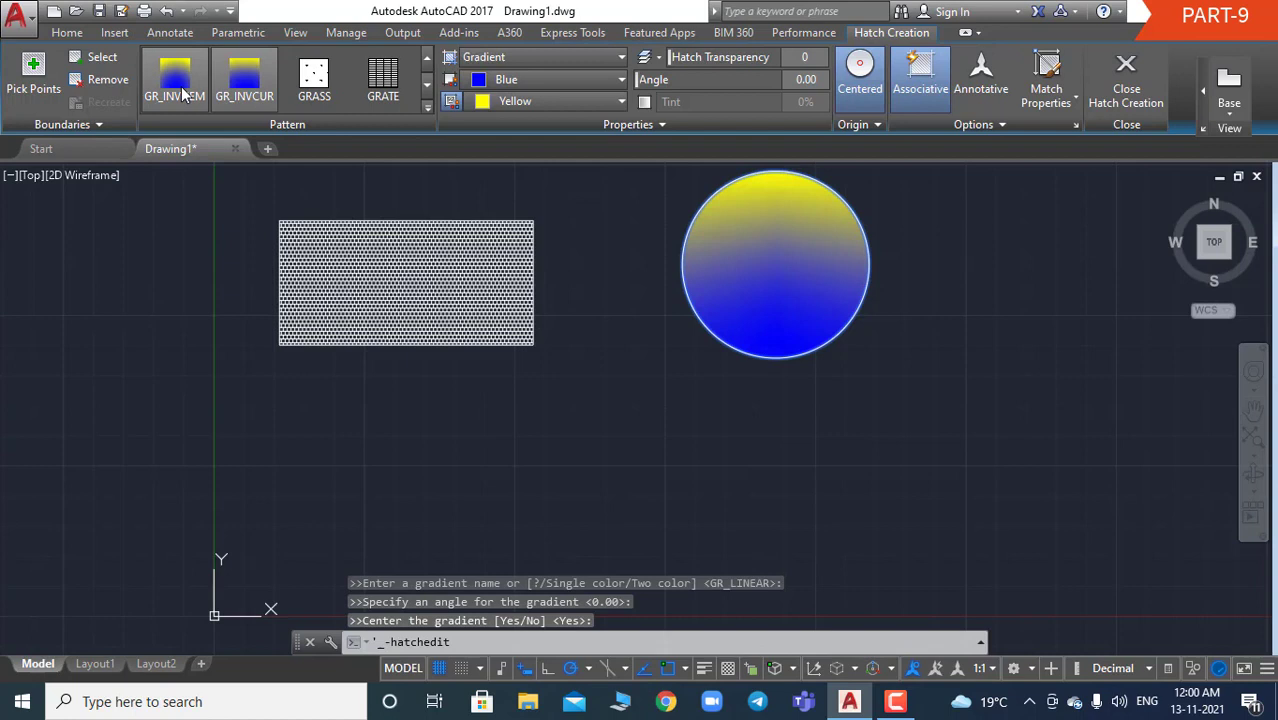
left_click(315, 88)
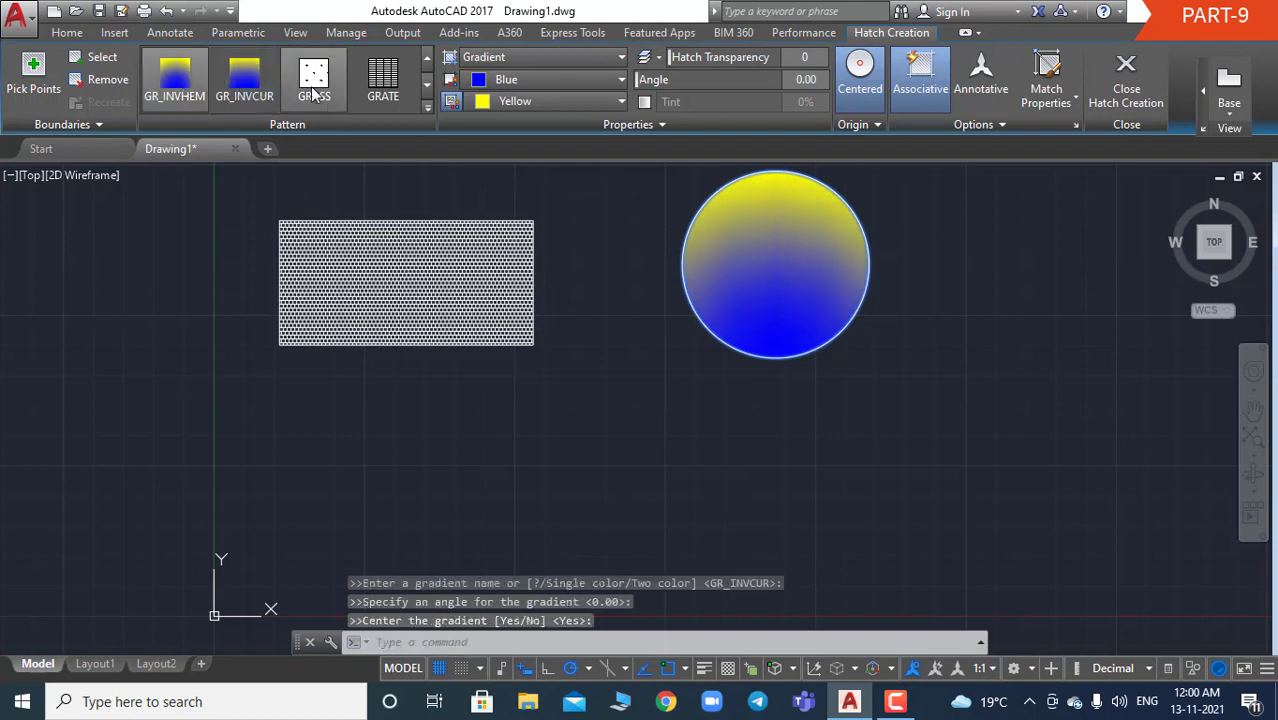
left_click(368, 93)
left_click(427, 84)
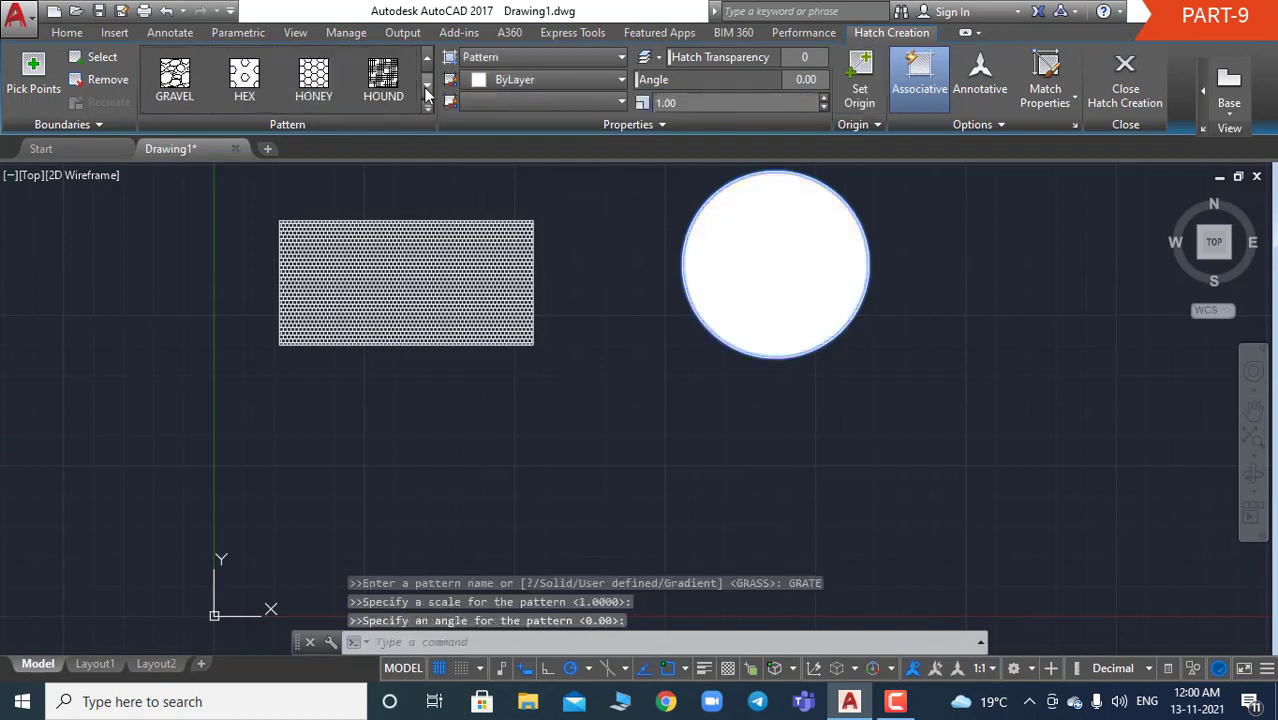
left_click(249, 86)
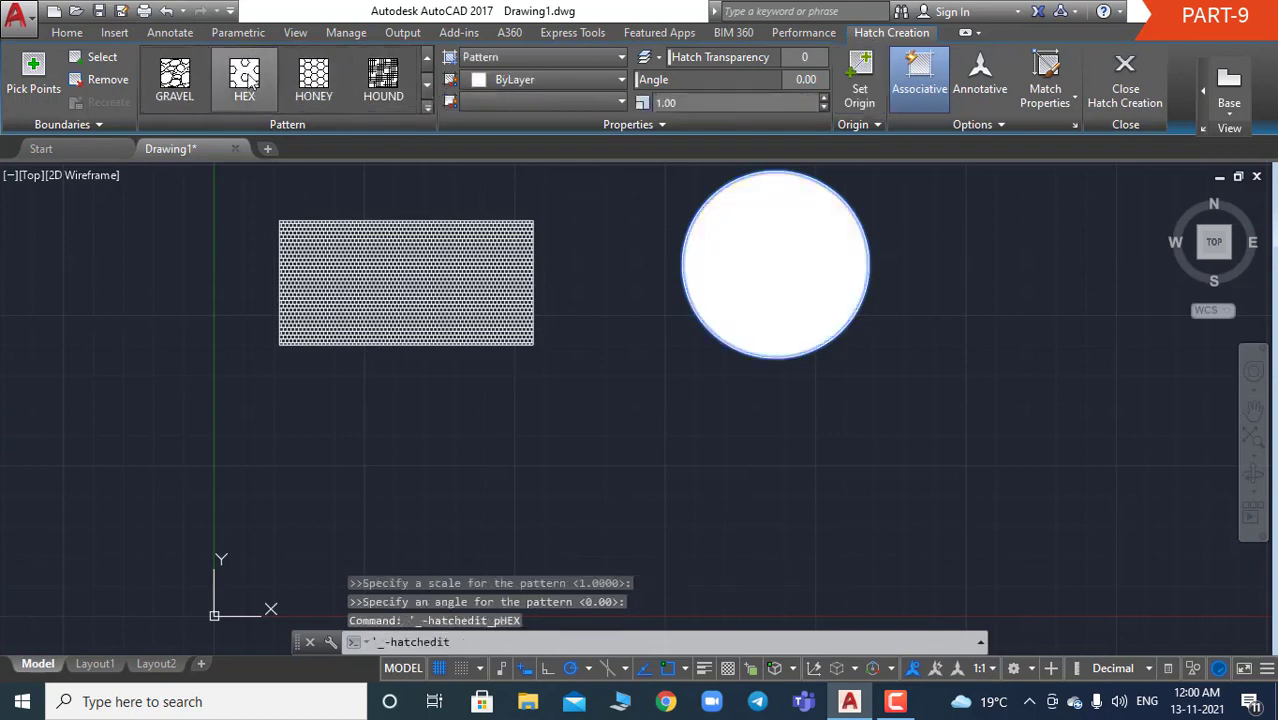
Try GR_INVCUR and GR_INVHEM, then give the circle the blue-over-yellow GR_HEMISP gradient
left_click(426, 58)
left_click(190, 78)
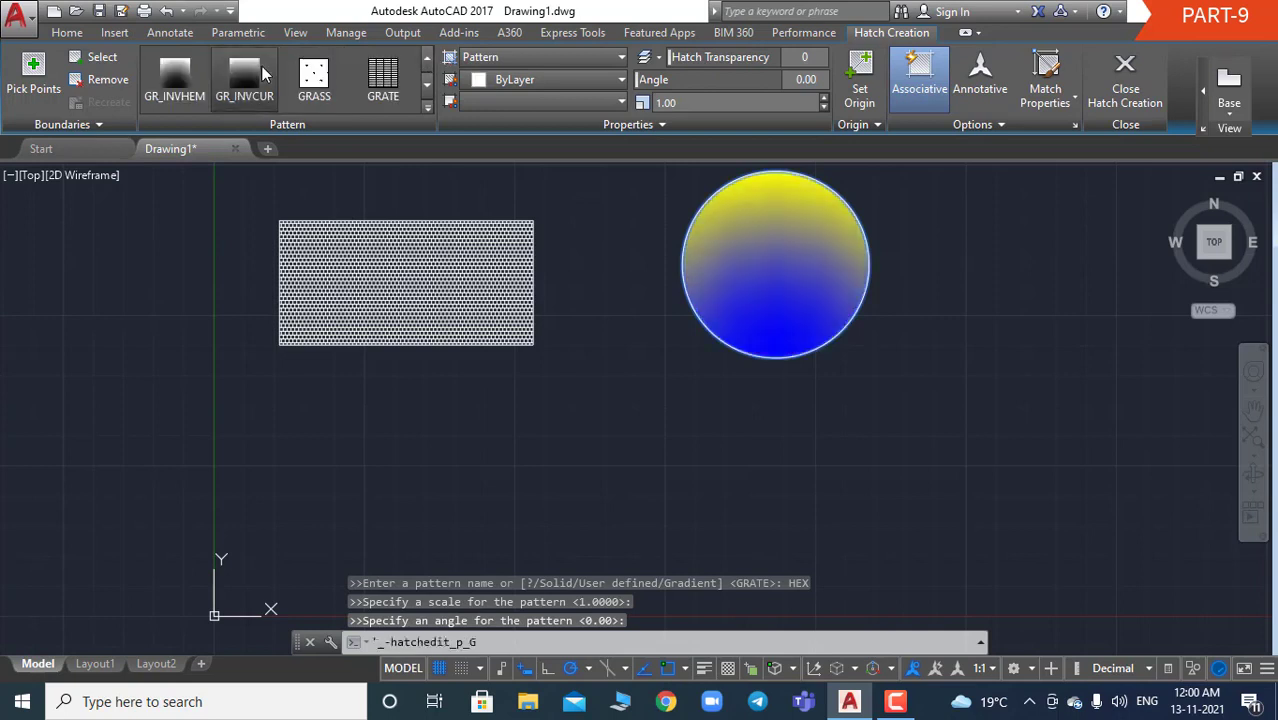
left_click(190, 78)
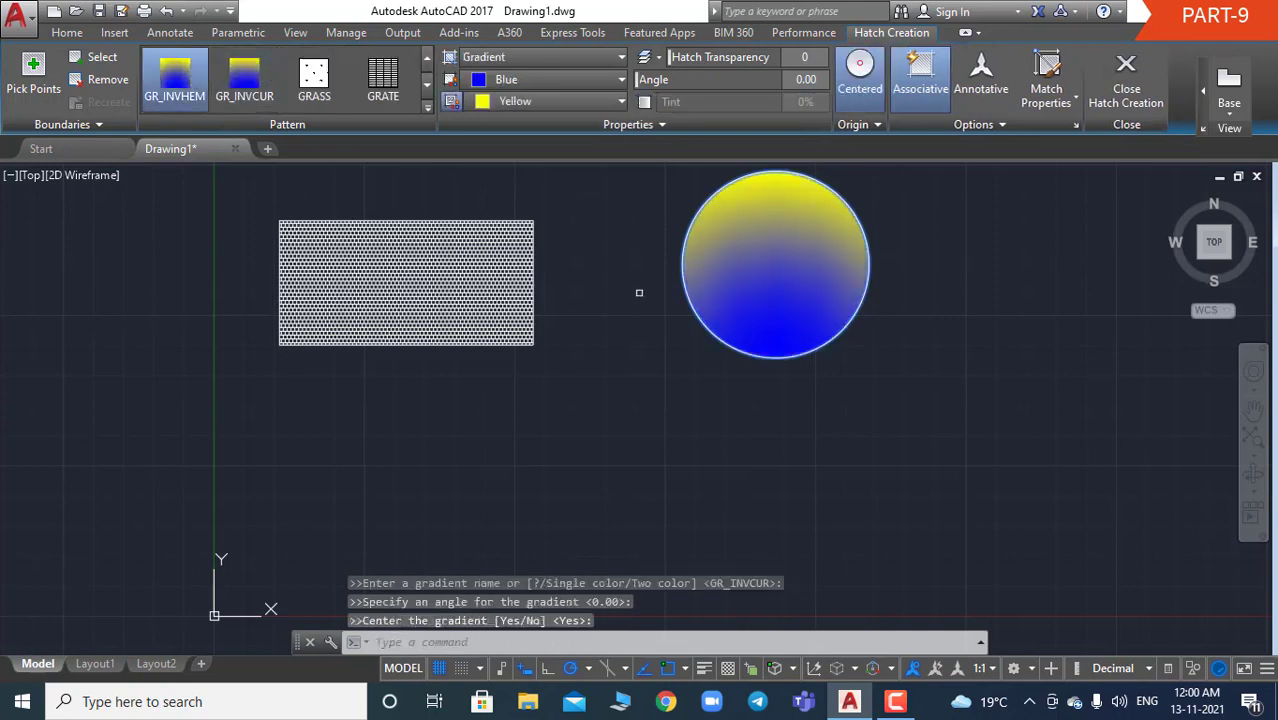
left_click(427, 84)
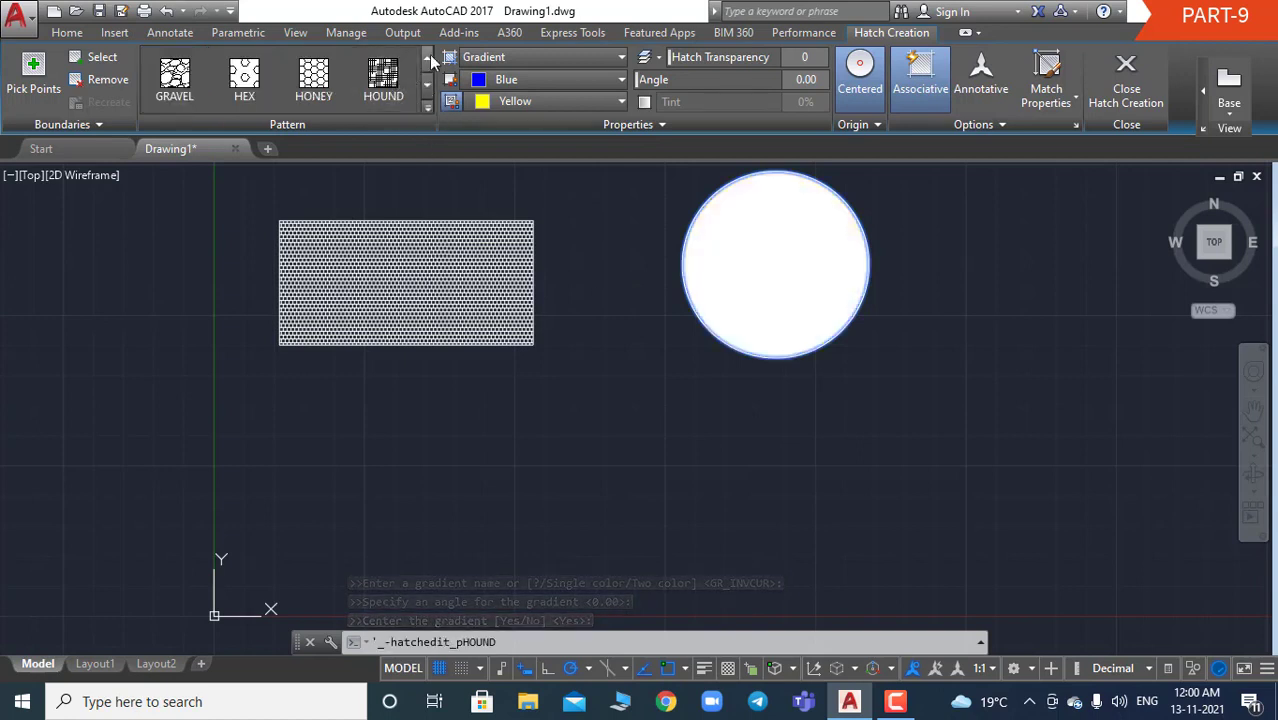
left_click(426, 58)
left_click(244, 78)
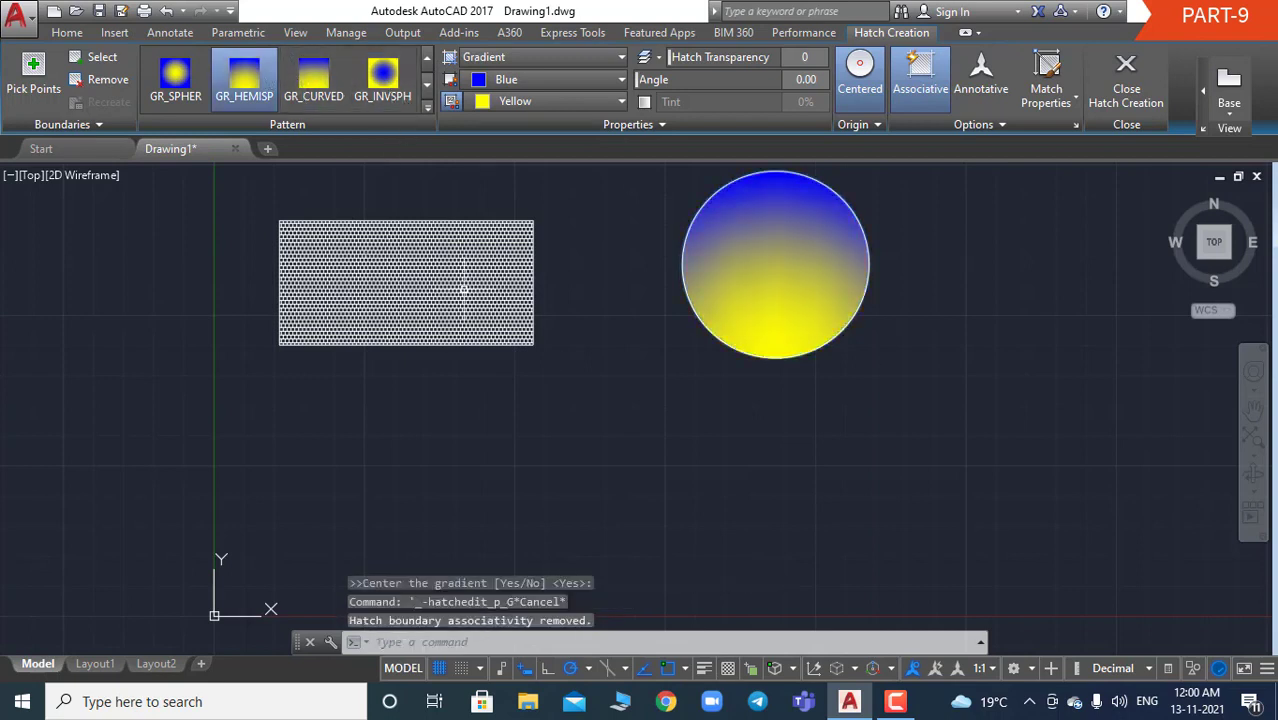
key("Escape")
key("Escape")
key("Escape")
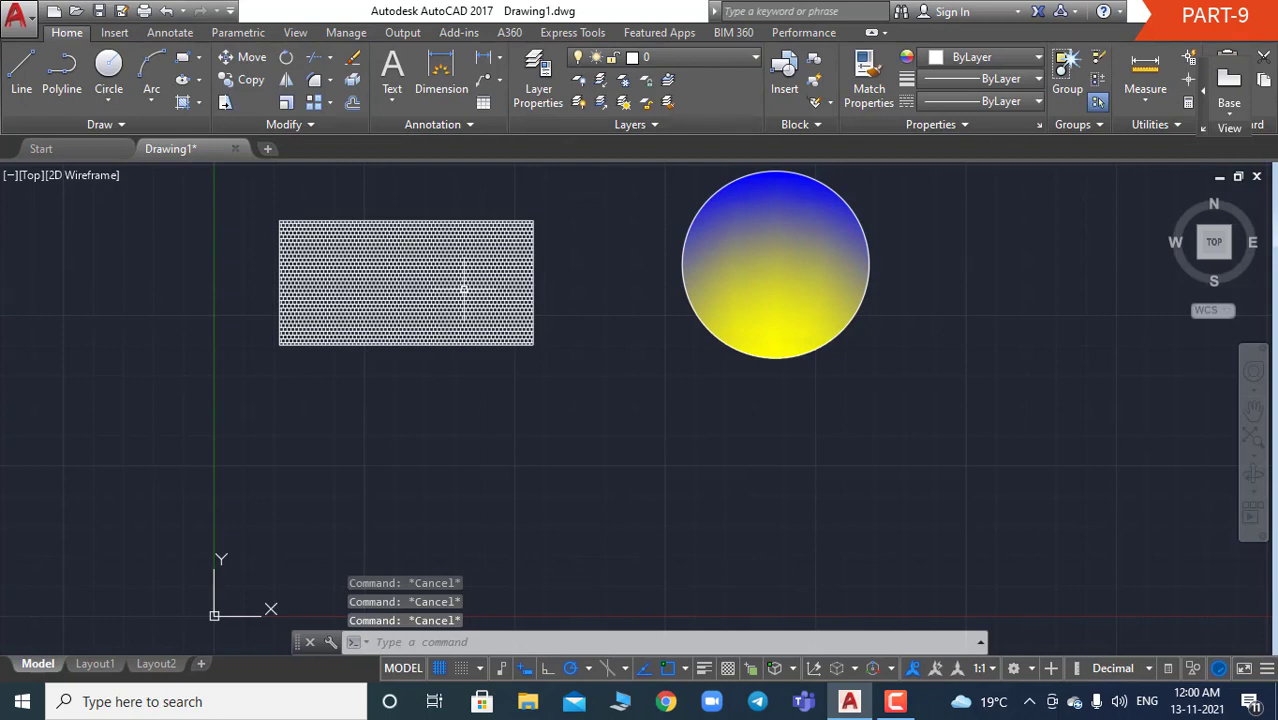
Start a new hatch on the rectangle with the AR-B816C brick pattern
type("HATCH")
key("Return")
left_click(445, 280)
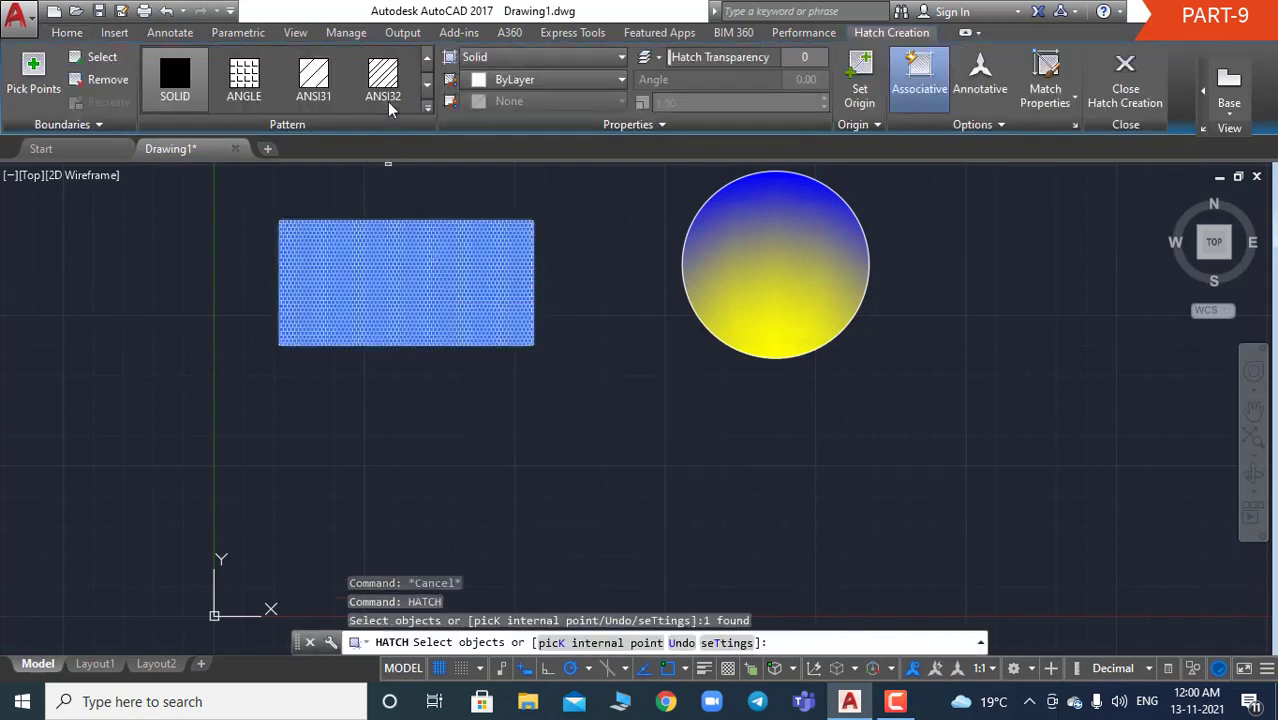
left_click(313, 70)
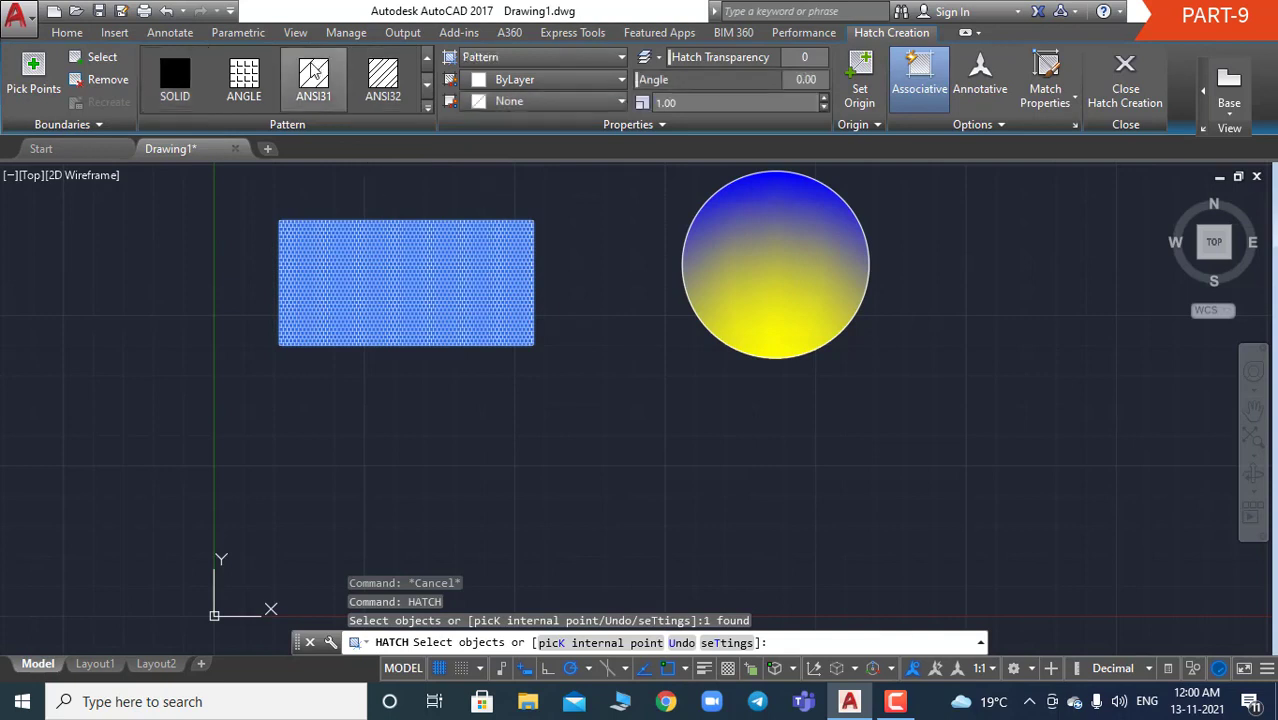
left_click(427, 84)
left_click(427, 84)
left_click(395, 82)
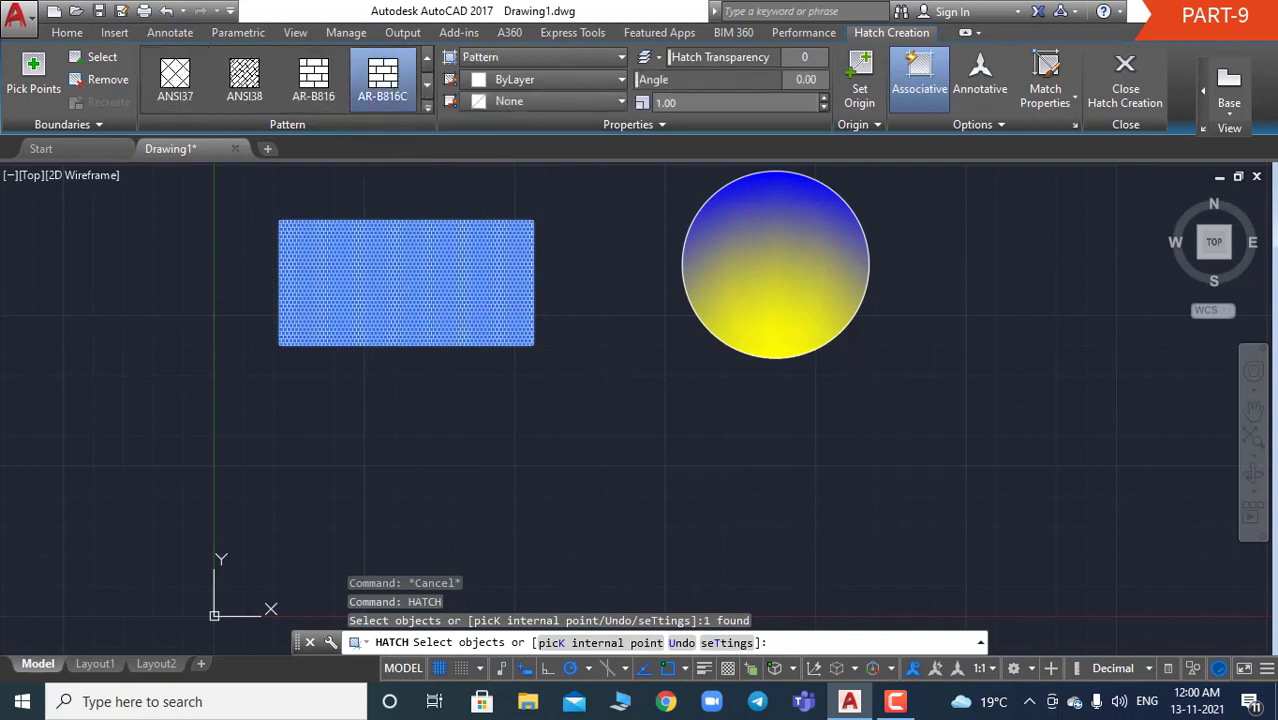
Cancel the new hatch and delete the rectangle's existing dotted fill
left_click(405, 290)
left_click(425, 250)
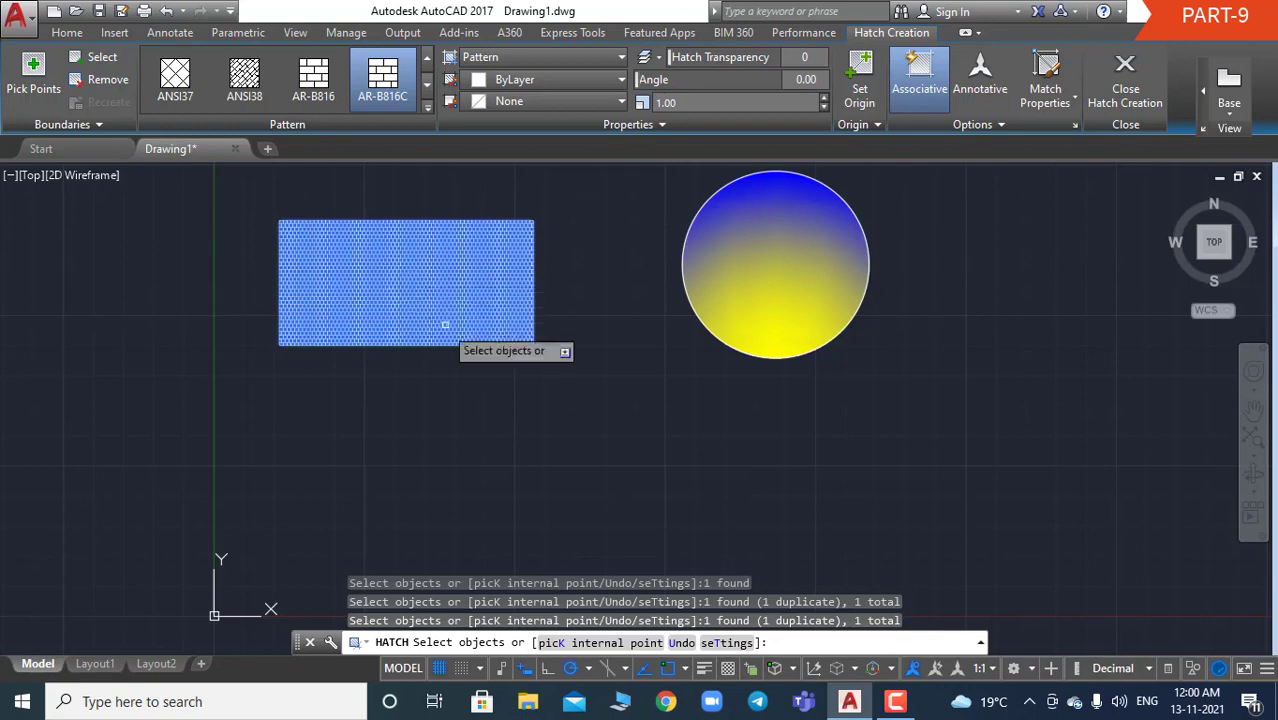
key("Escape")
key("Escape")
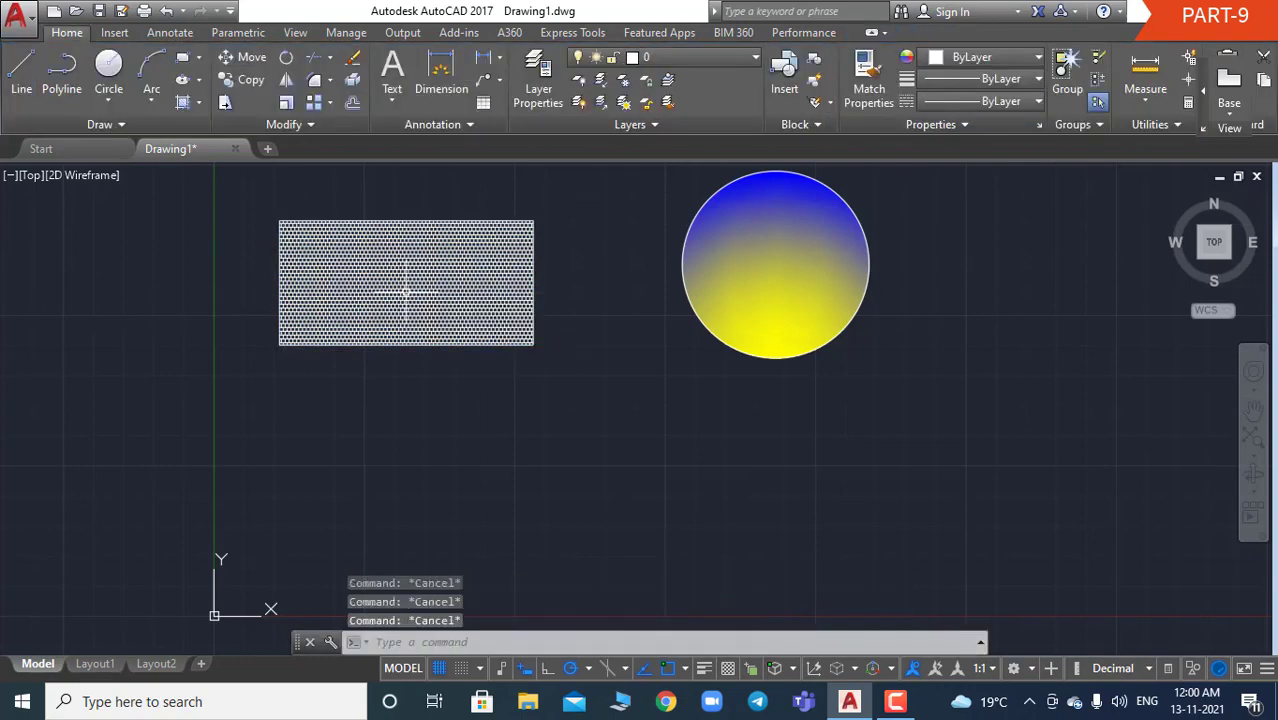
left_click(405, 292)
key("Delete")
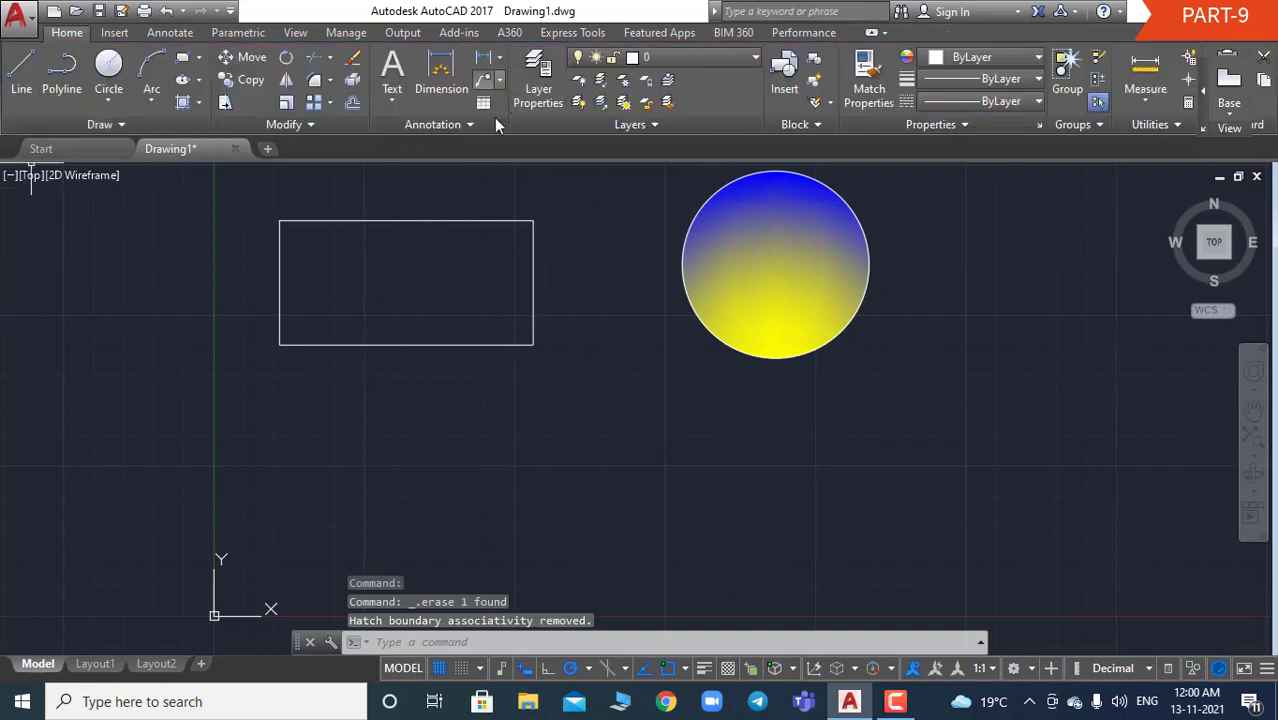
Start a hatch on the rectangle and preview the BRICK, EARTH and DASH patterns
type("HATCH")
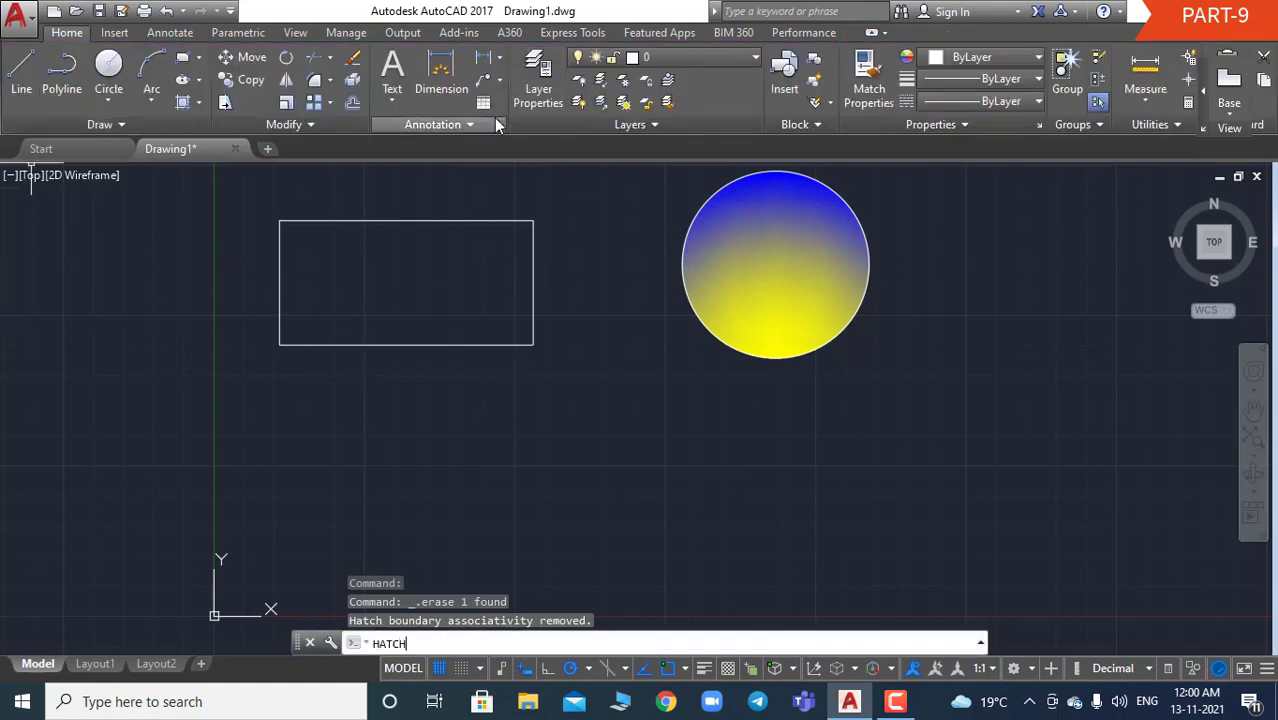
key("Return")
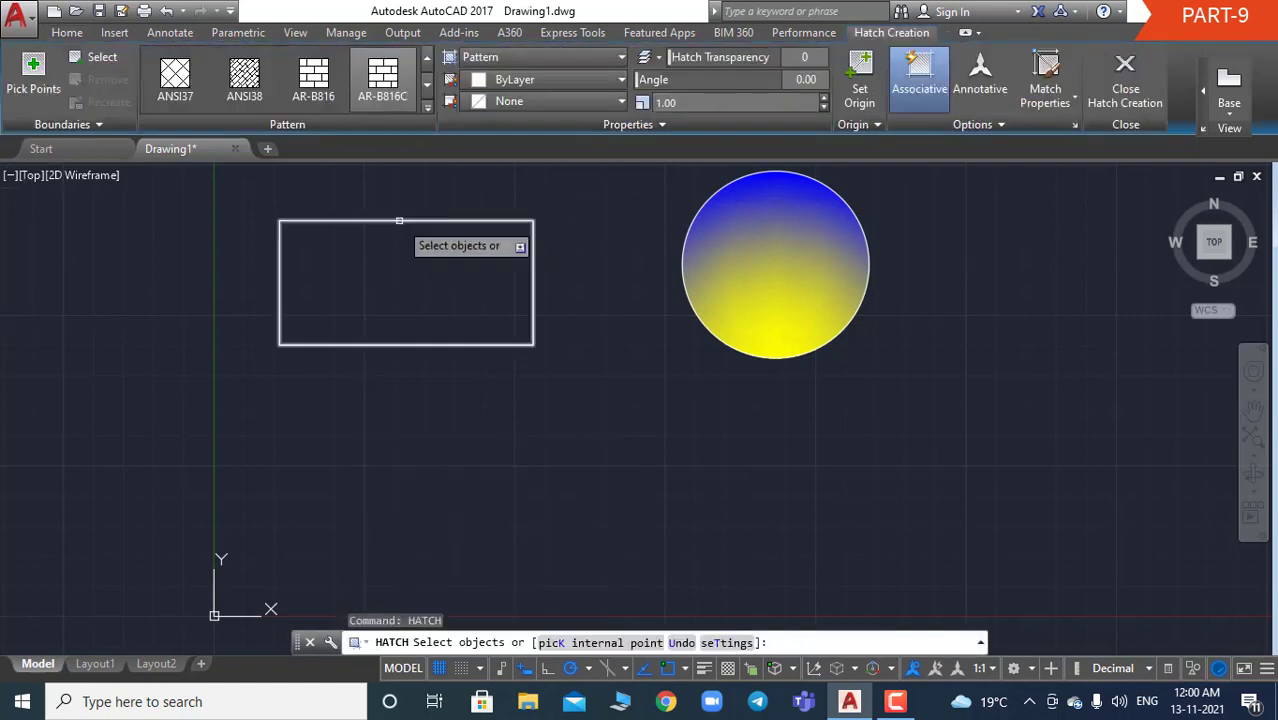
left_click(399, 220)
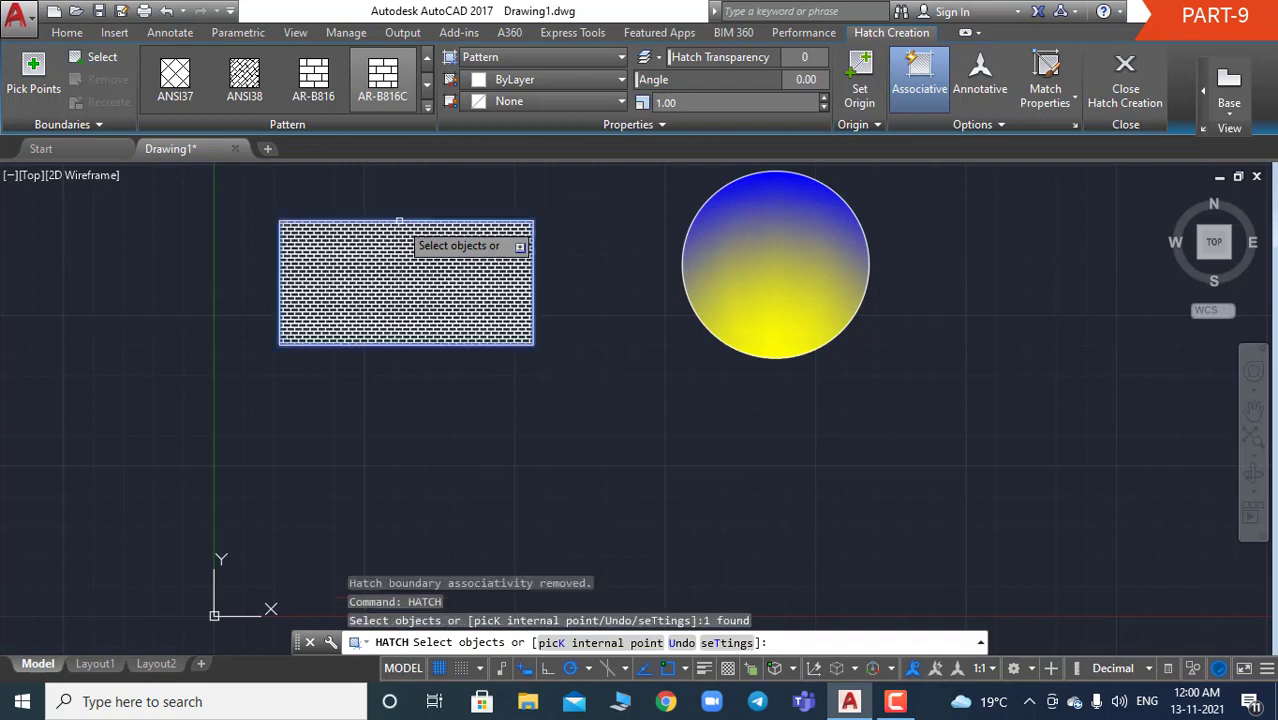
left_click(427, 84)
left_click(427, 84)
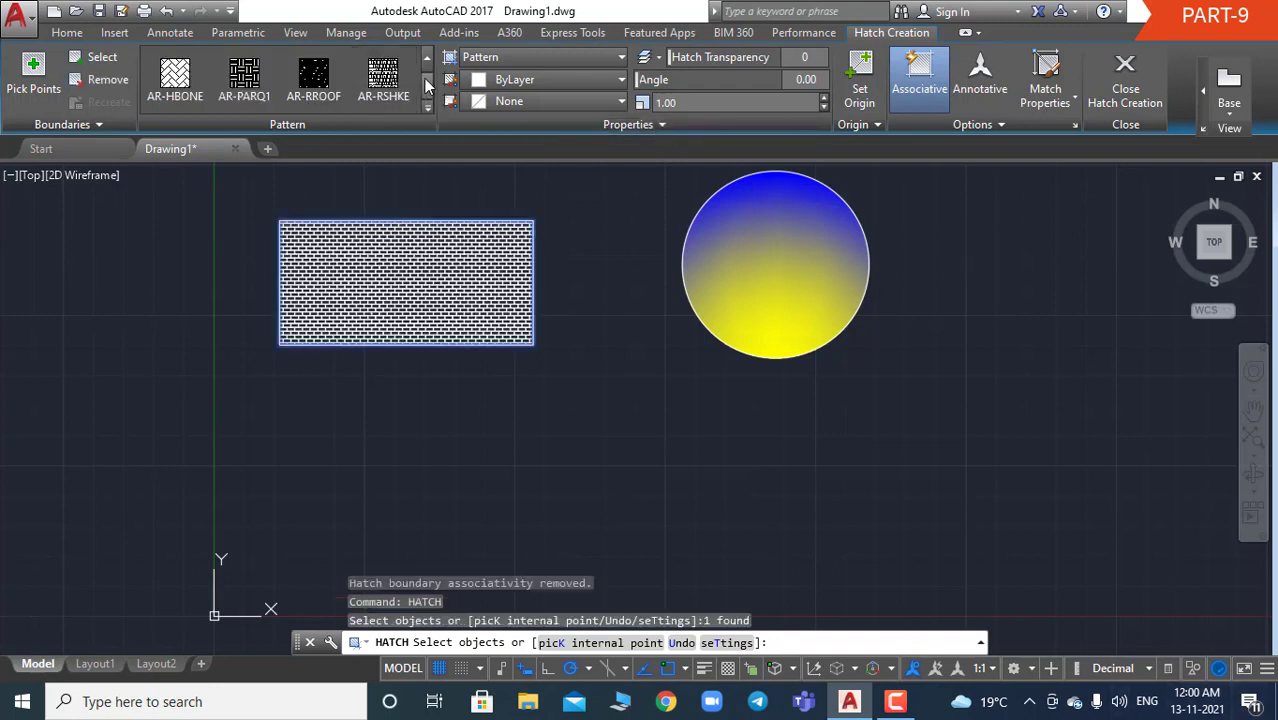
left_click(427, 84)
left_click(383, 78)
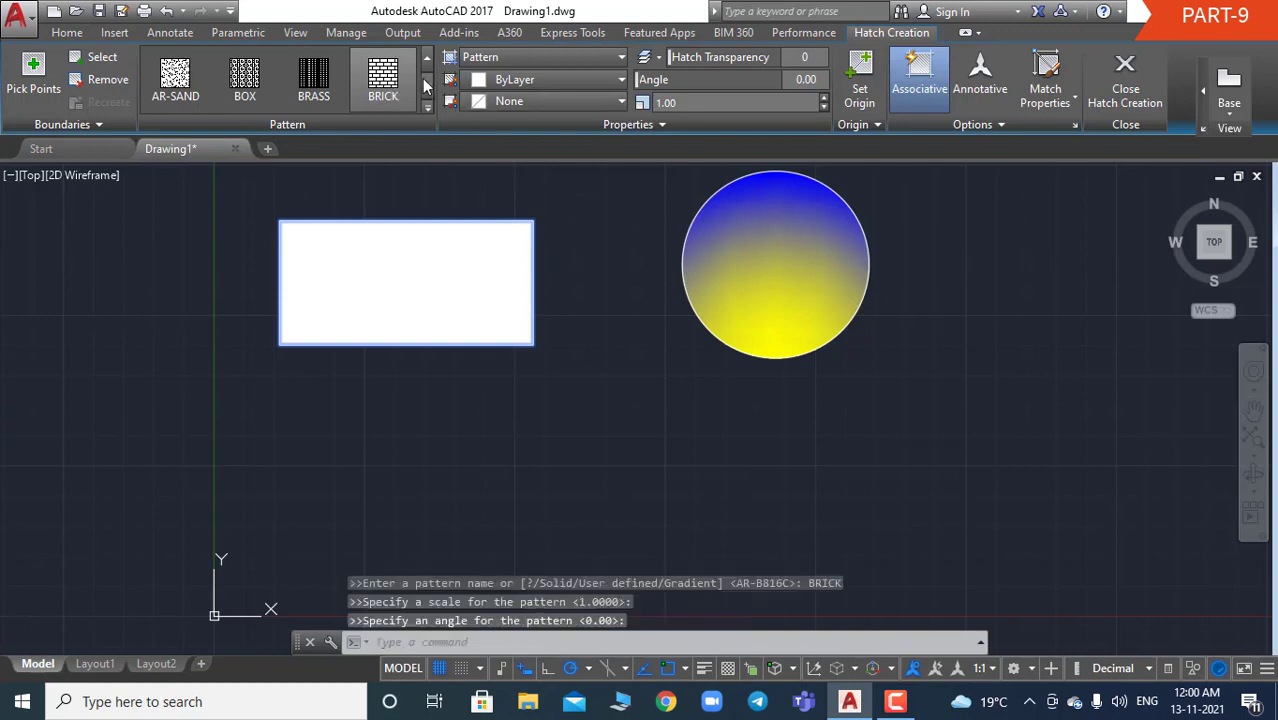
left_click(427, 84)
left_click(427, 84)
left_click(383, 78)
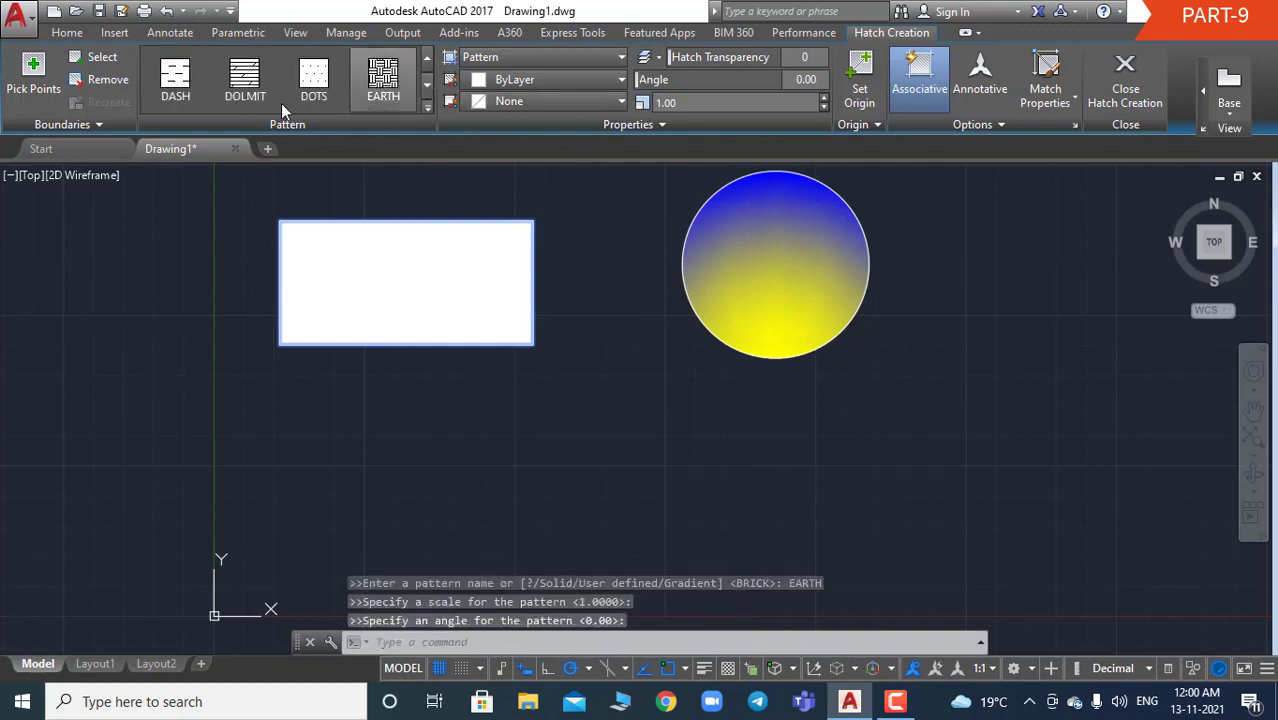
left_click(197, 81)
Preview the GOST_WOOD, HONEY and HOUND patterns, returning to HONEY
left_click(425, 90)
left_click(425, 90)
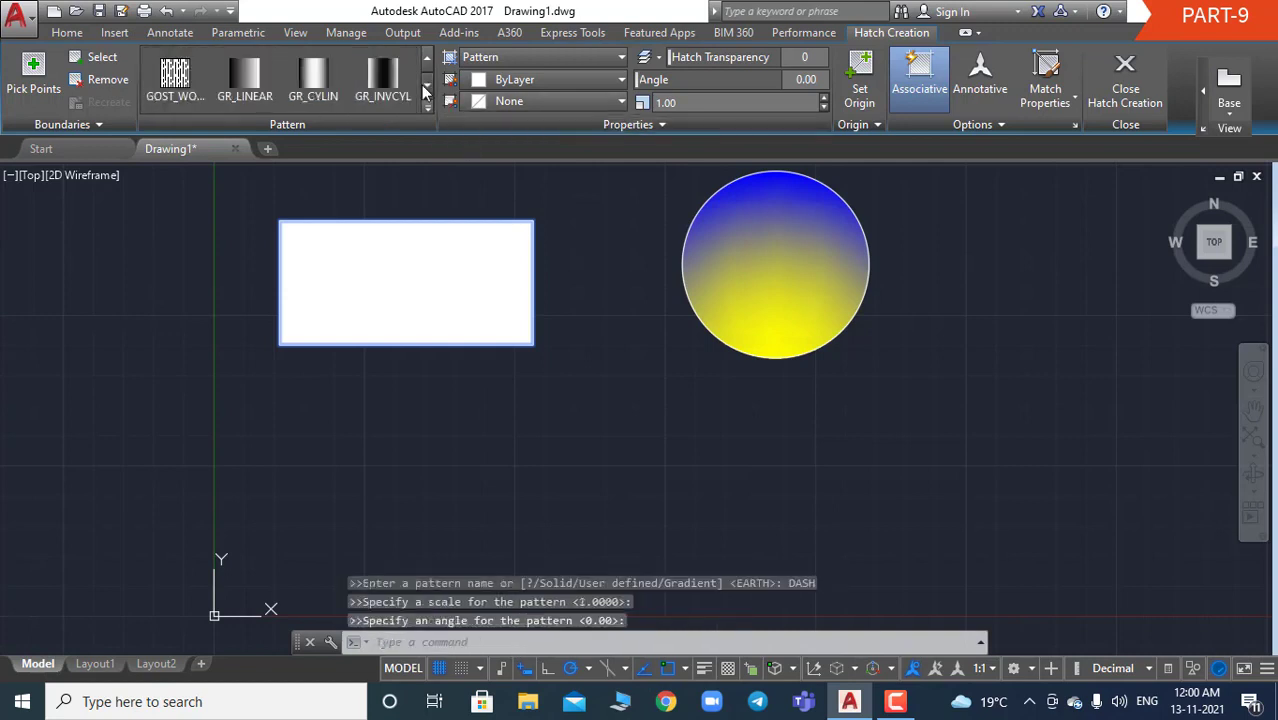
left_click(245, 78)
left_click(178, 80)
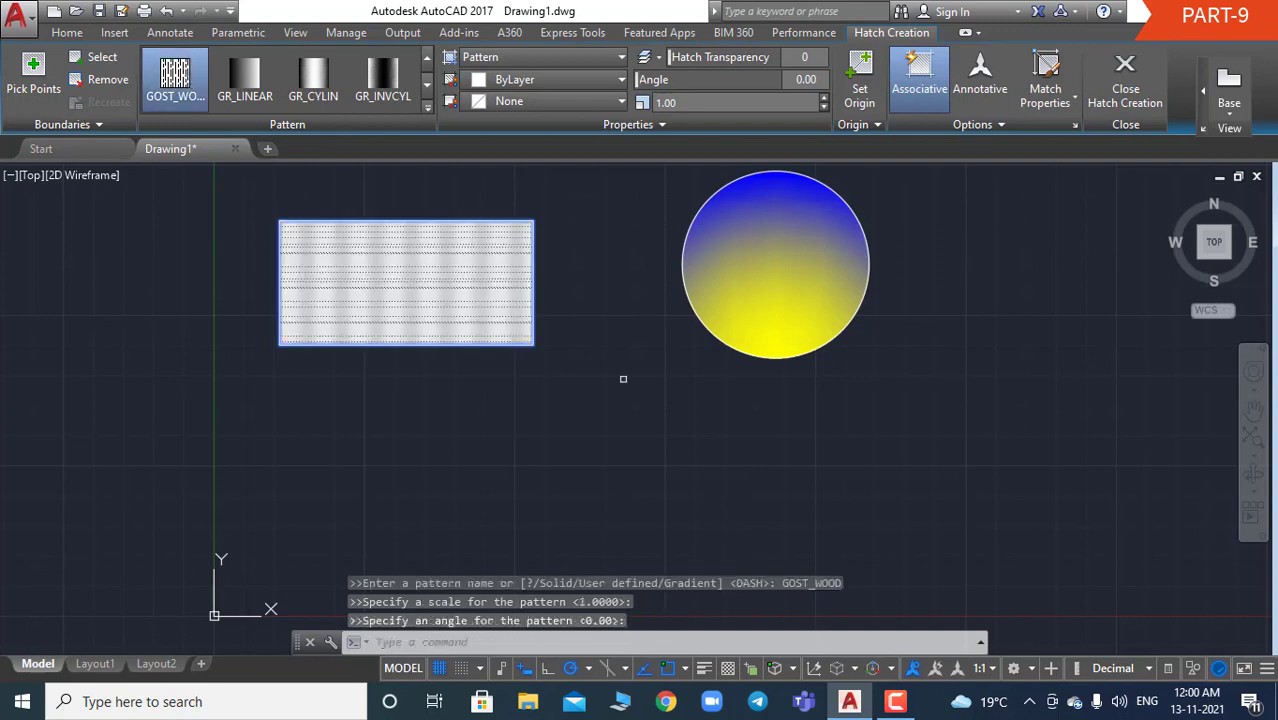
left_click(428, 87)
left_click(428, 87)
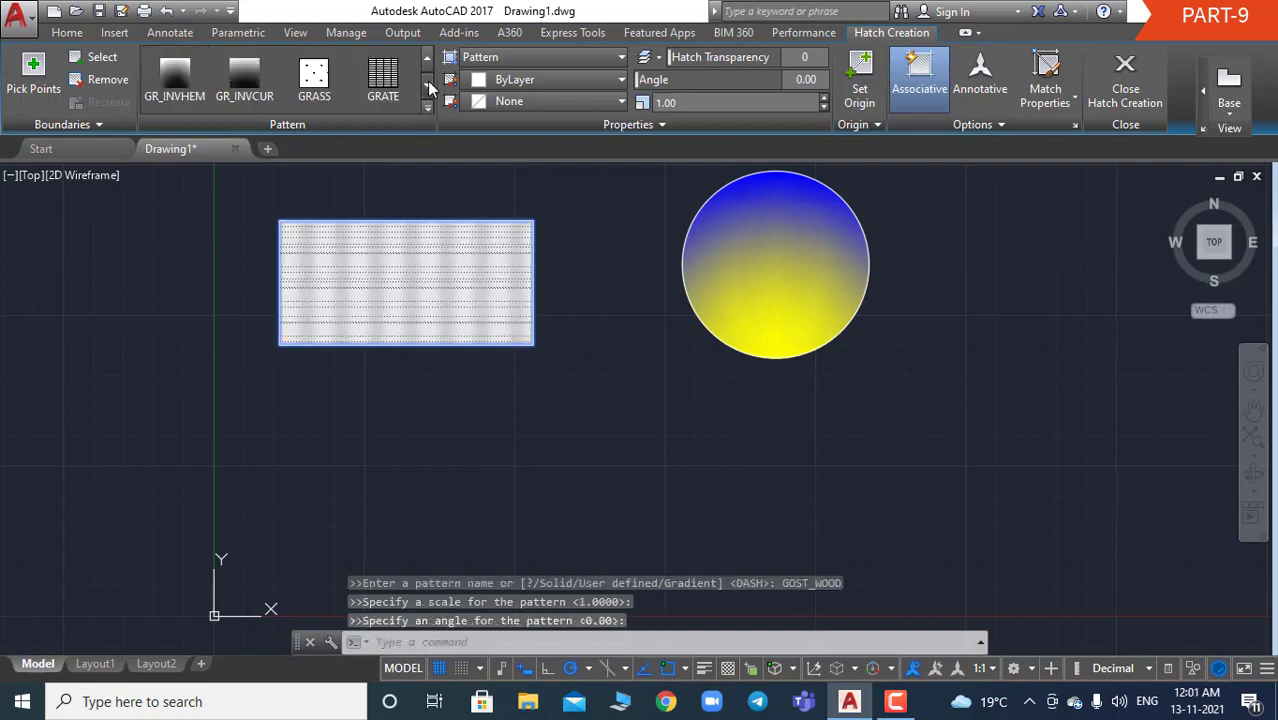
left_click(428, 87)
left_click(383, 80)
left_click(322, 83)
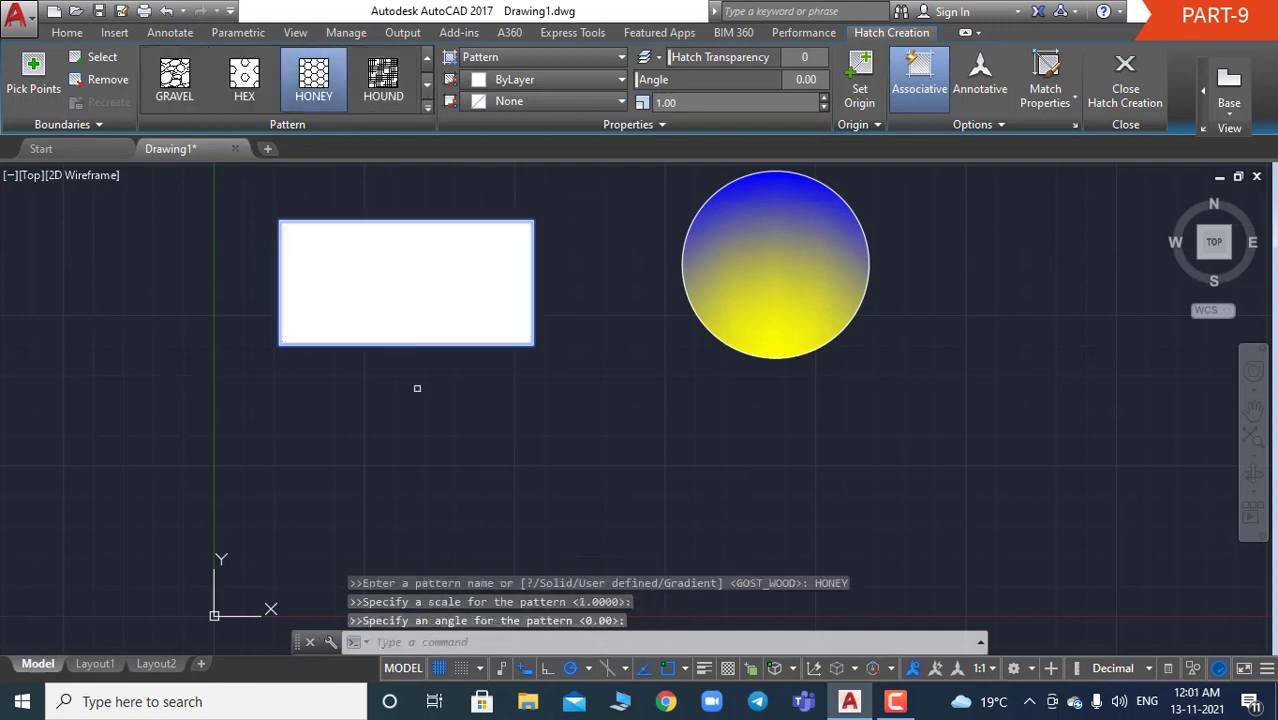
Reapply the hatch to the rectangle with HOUND, then BRICK, and end the command
left_click(418, 255)
left_click(388, 110)
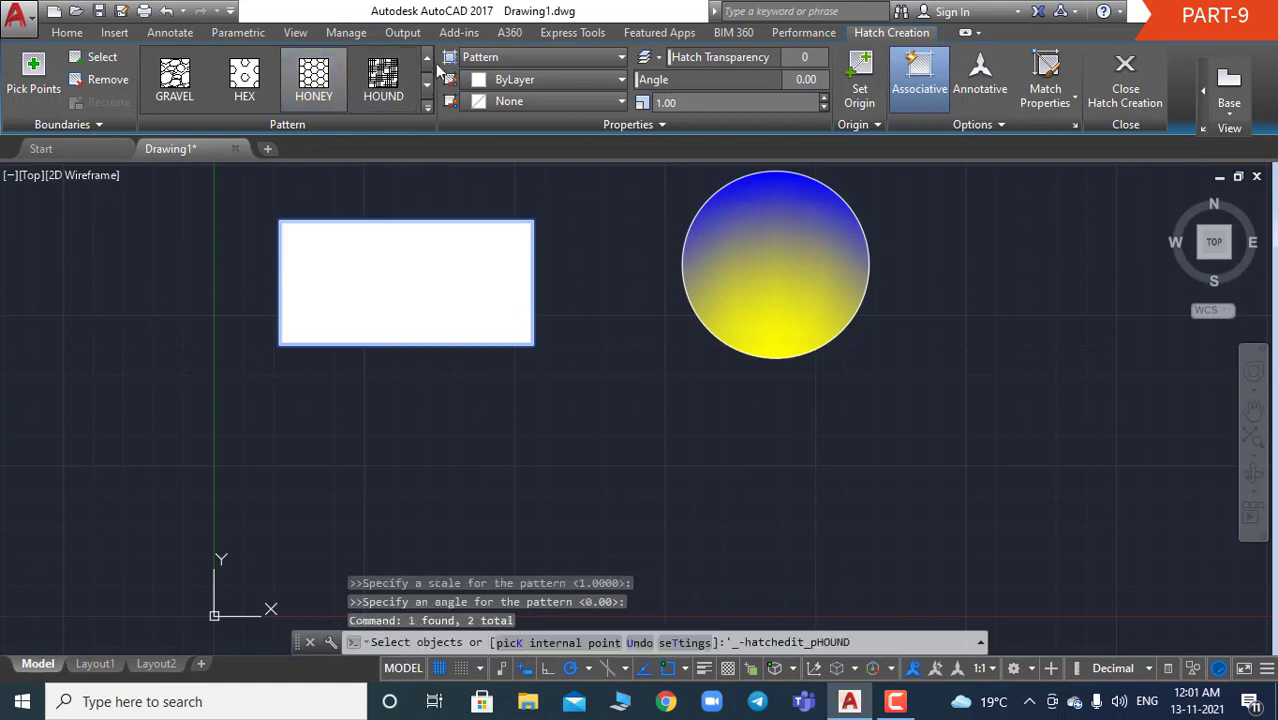
scroll(380, 85, "up", 8)
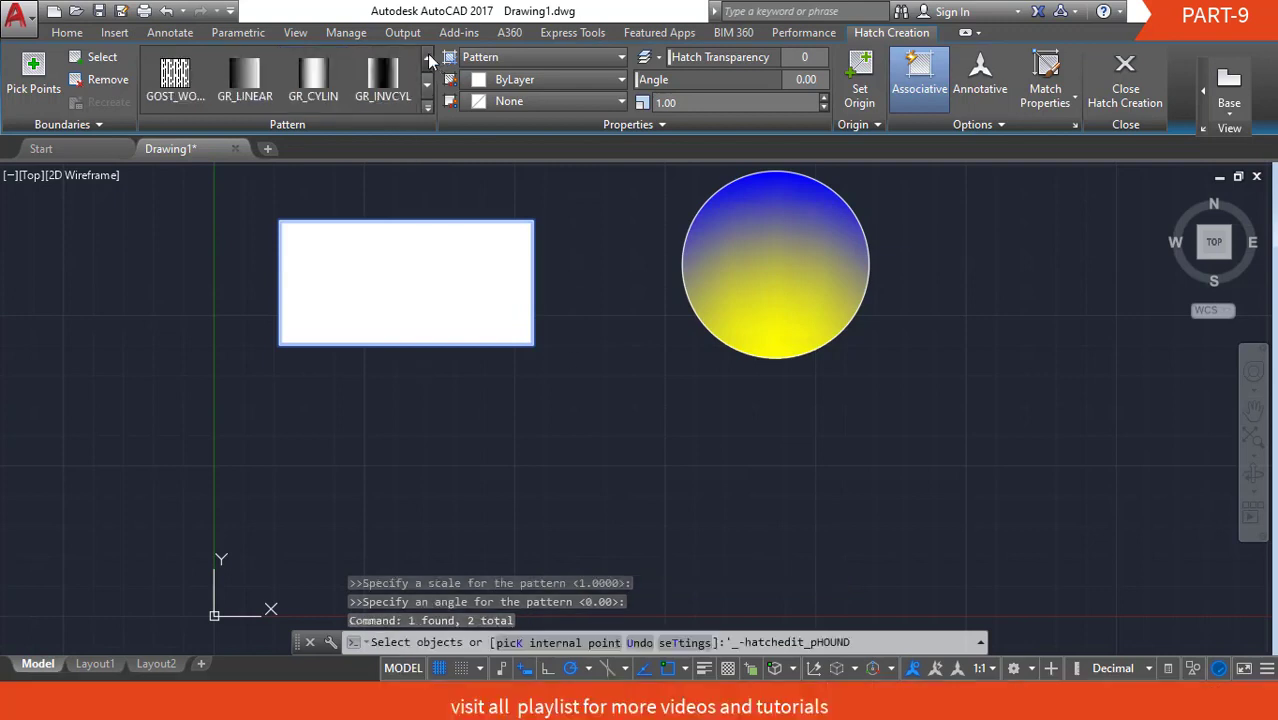
left_click(380, 85)
left_click(400, 260)
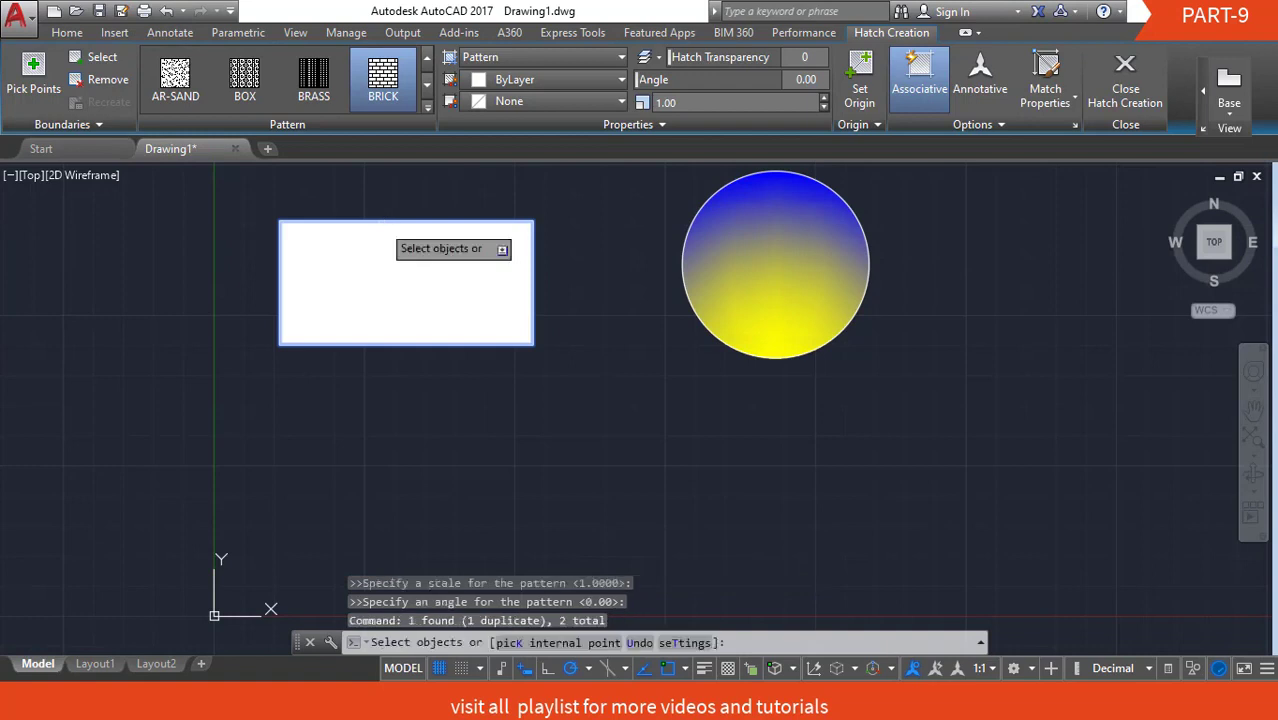
key("Escape")
key("Escape")
key("Escape")
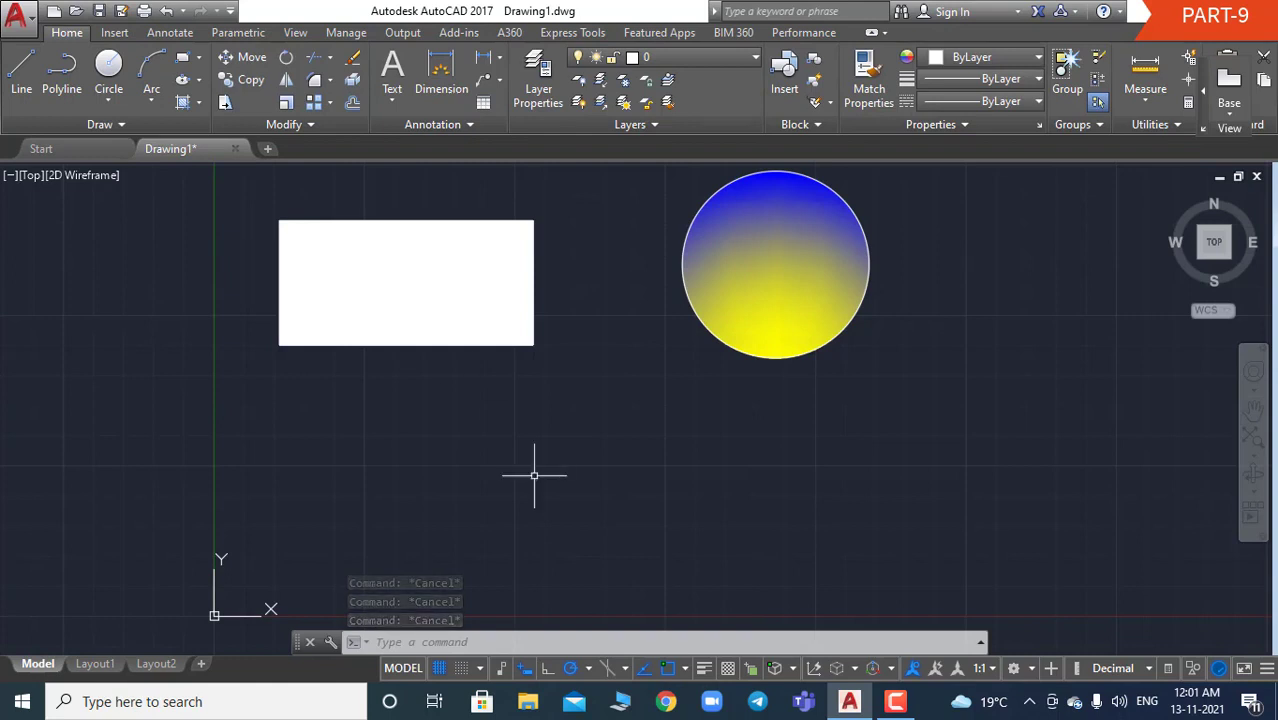
Delete the white hatch fill from the rectangle
left_click(394, 260)
left_click(385, 277)
key("Delete")
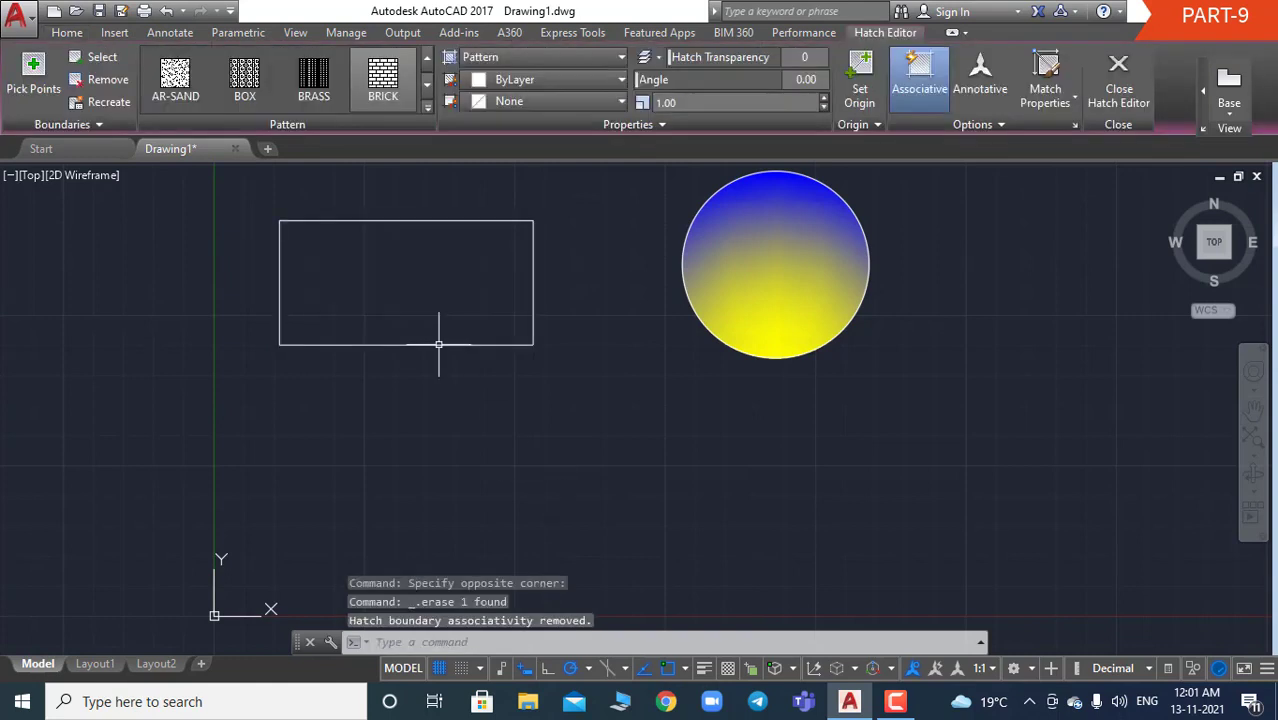
Hatch the rectangle again, previewing ANSI32, ANSI31 and ANGLE before choosing AR-CONC
type("HATCH")
key("Return")
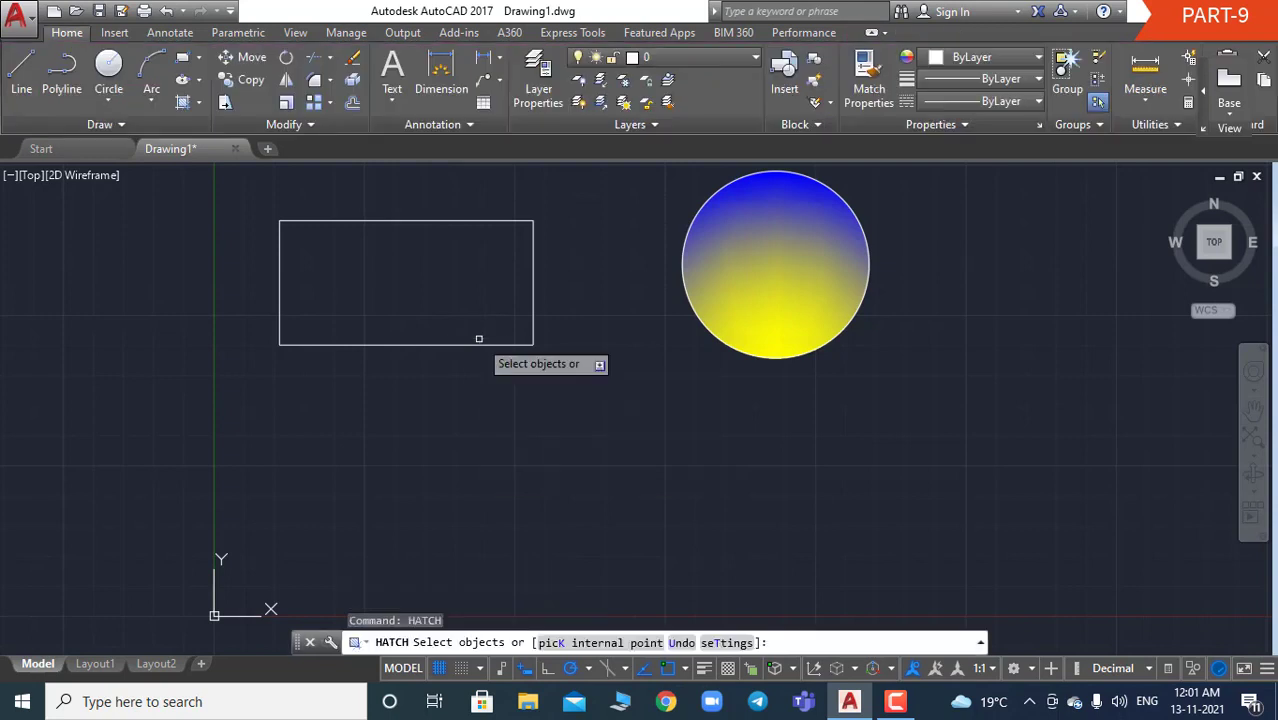
left_click(394, 221)
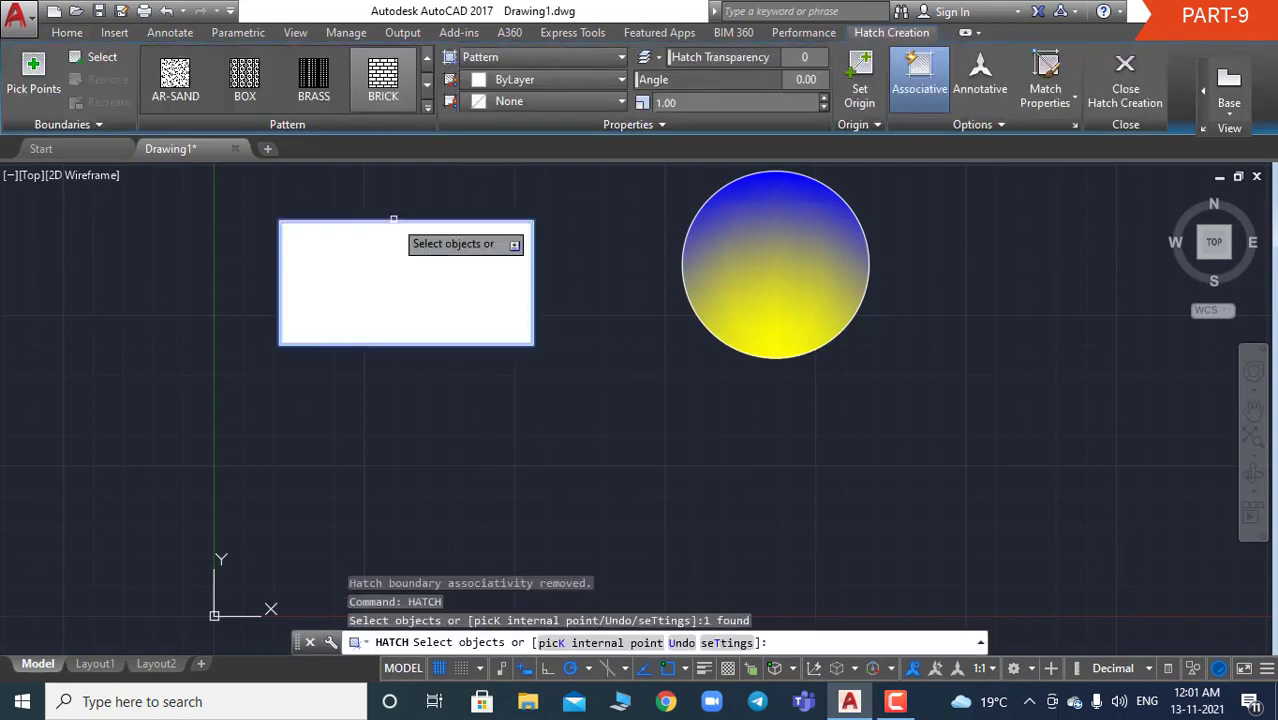
left_click(427, 60)
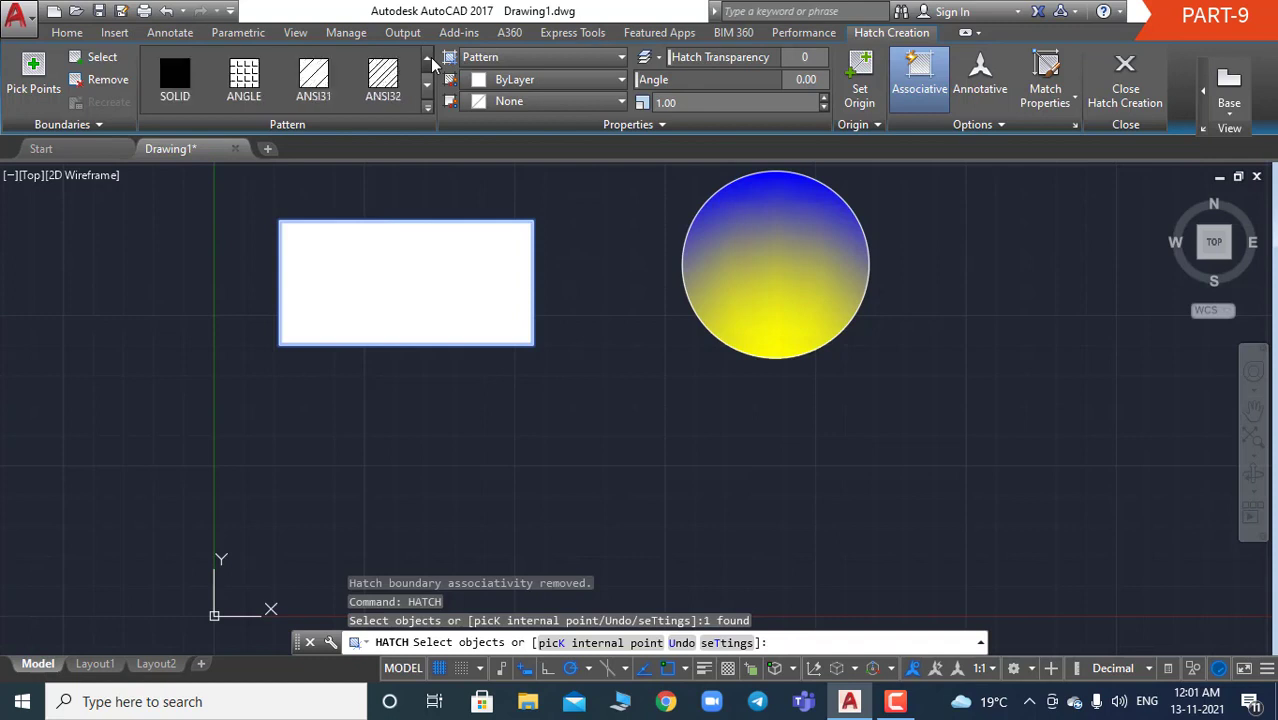
left_click(383, 80)
left_click(313, 80)
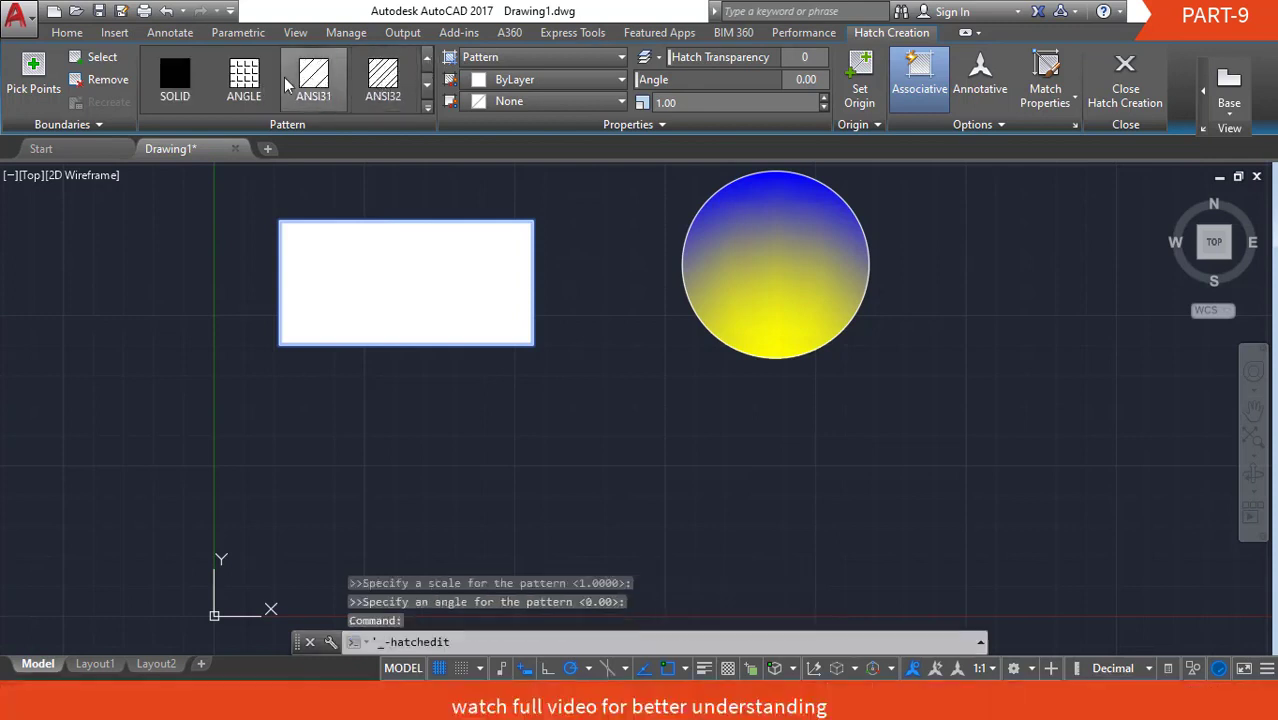
left_click(244, 80)
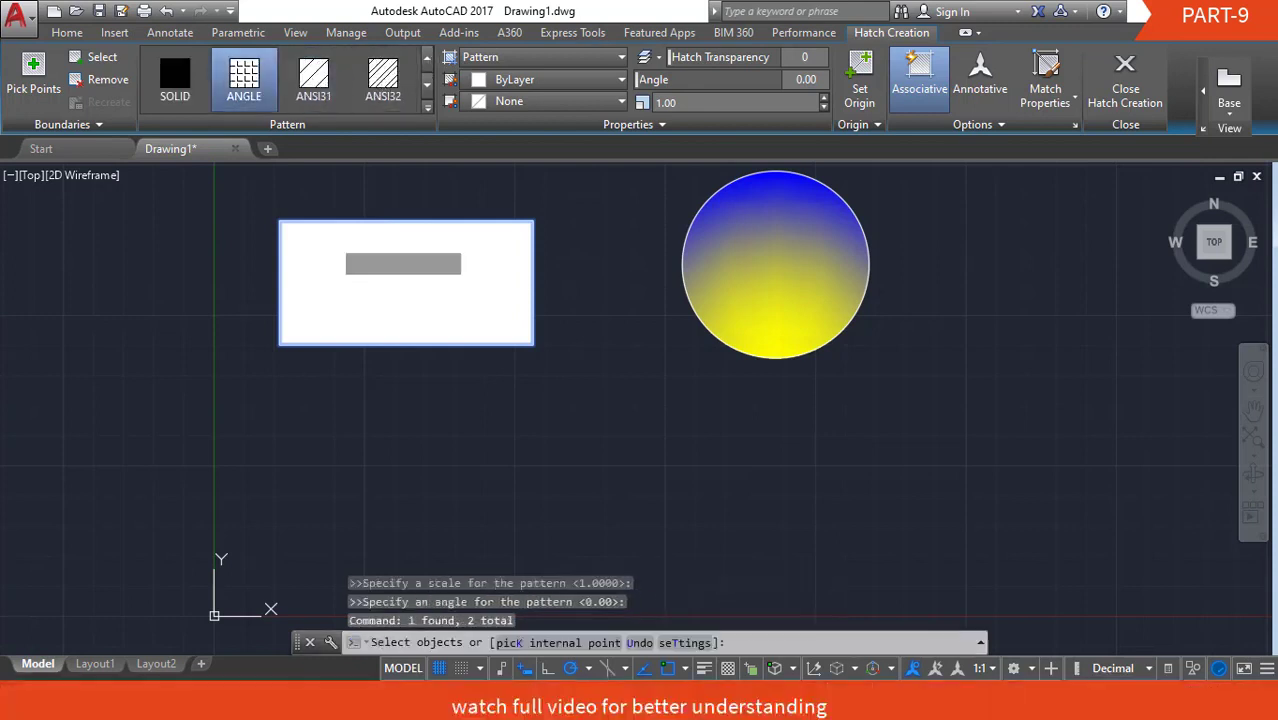
left_click(427, 83)
left_click(383, 80)
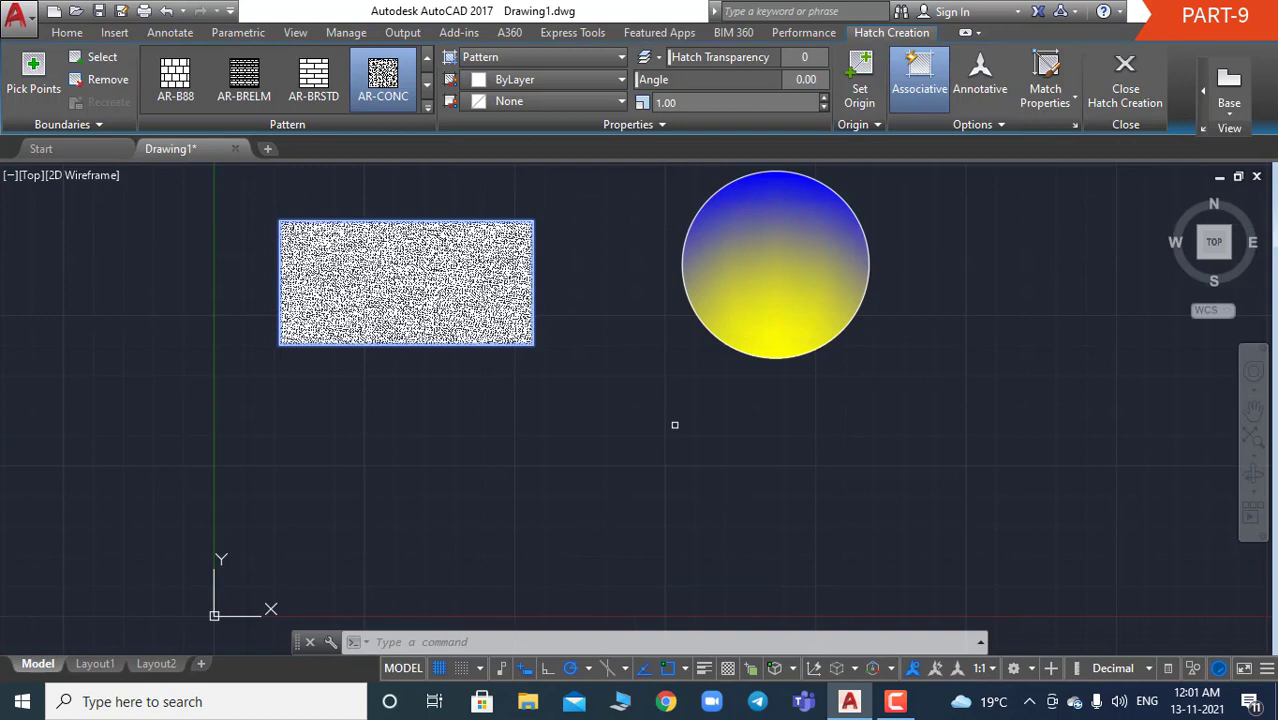
Close the AR-CONC hatch and draw a small circle below the rectangle
key("Escape")
key("Escape")
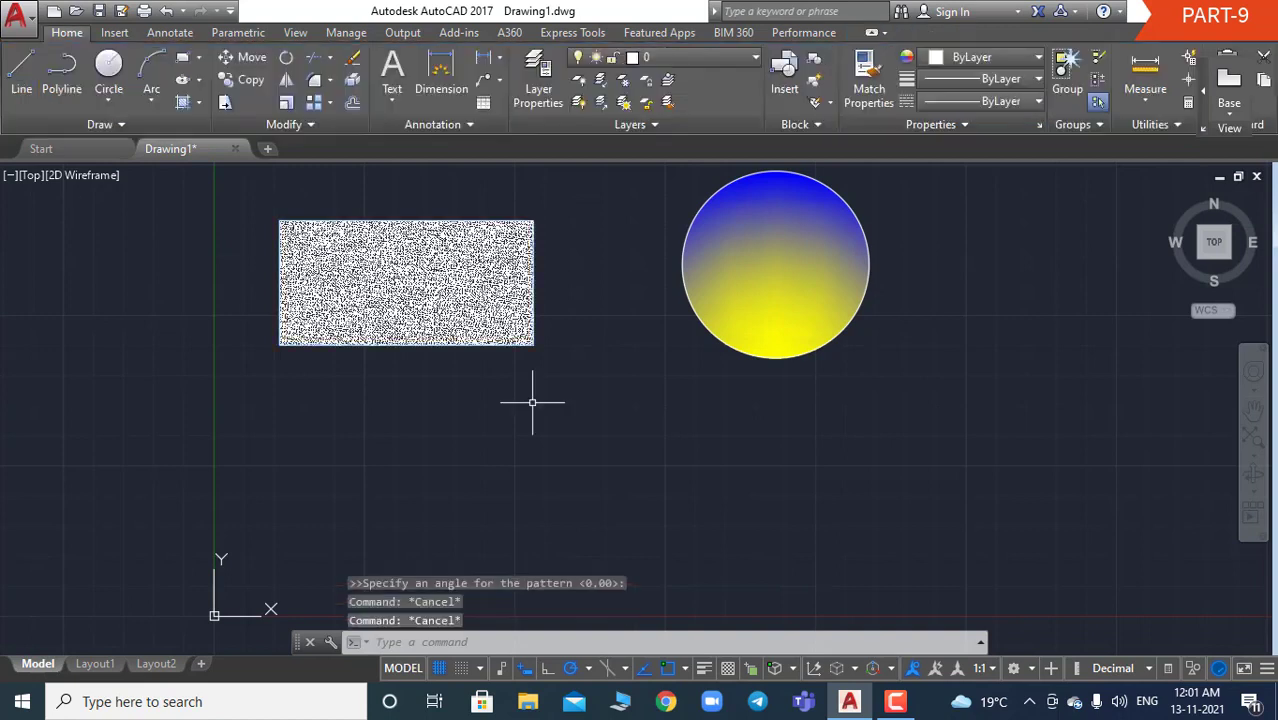
key("Escape")
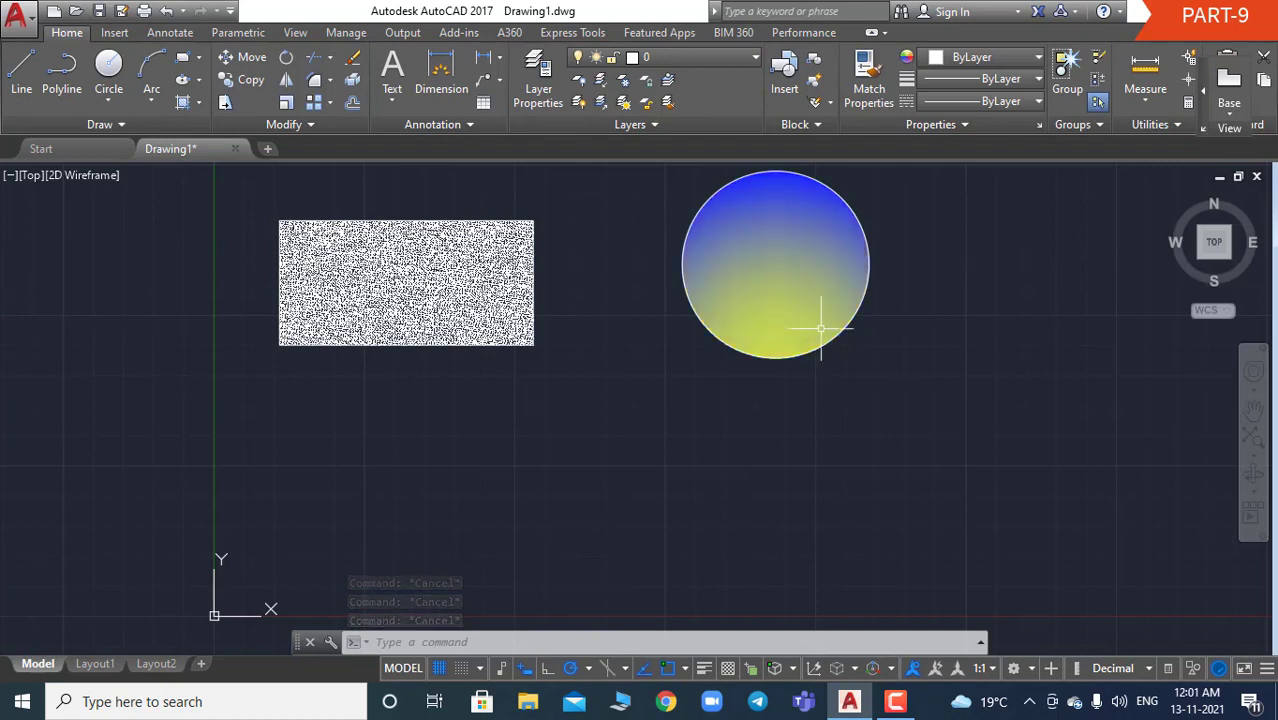
type("c")
key("Return")
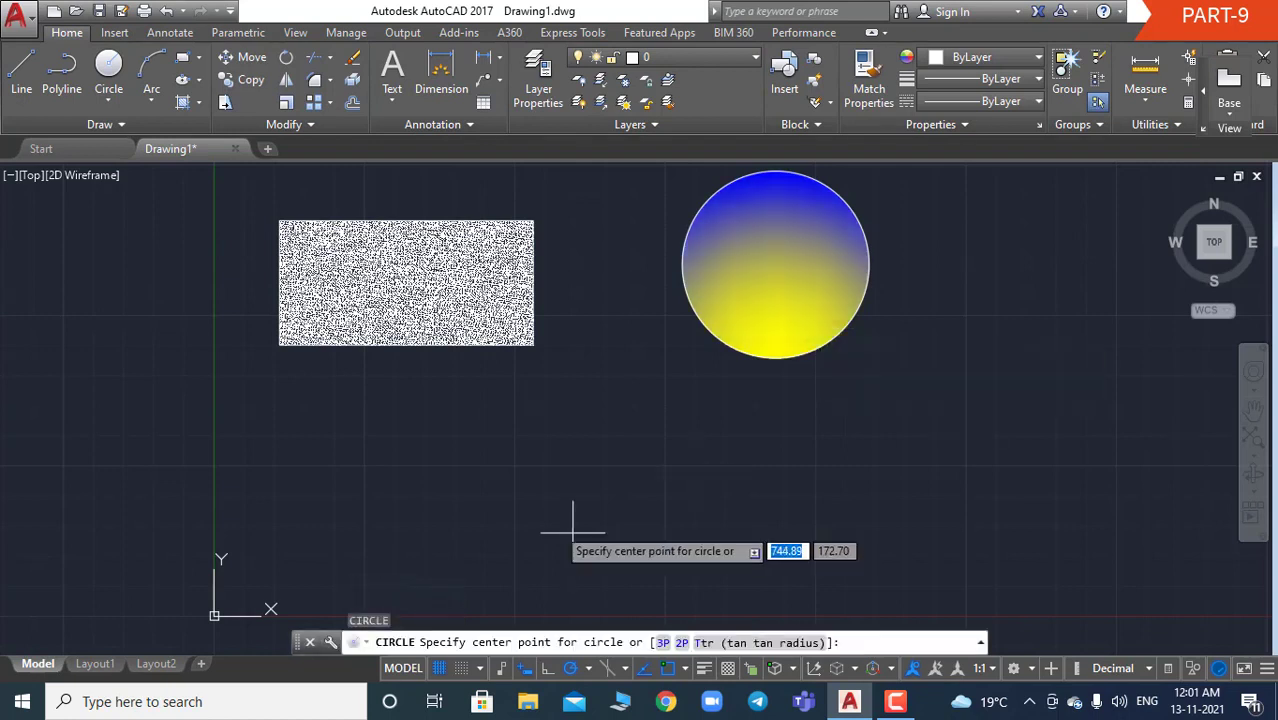
left_click(520, 463)
left_click(527, 438)
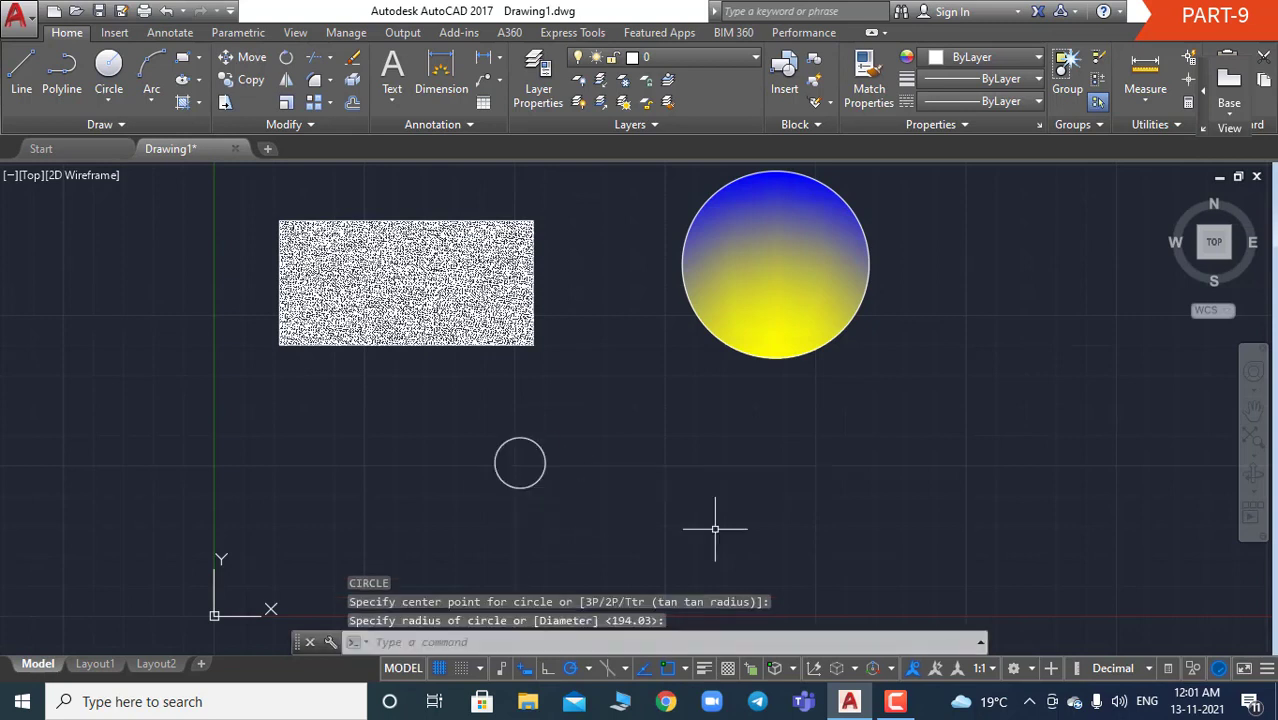
key("Escape")
key("Escape")
key("Escape")
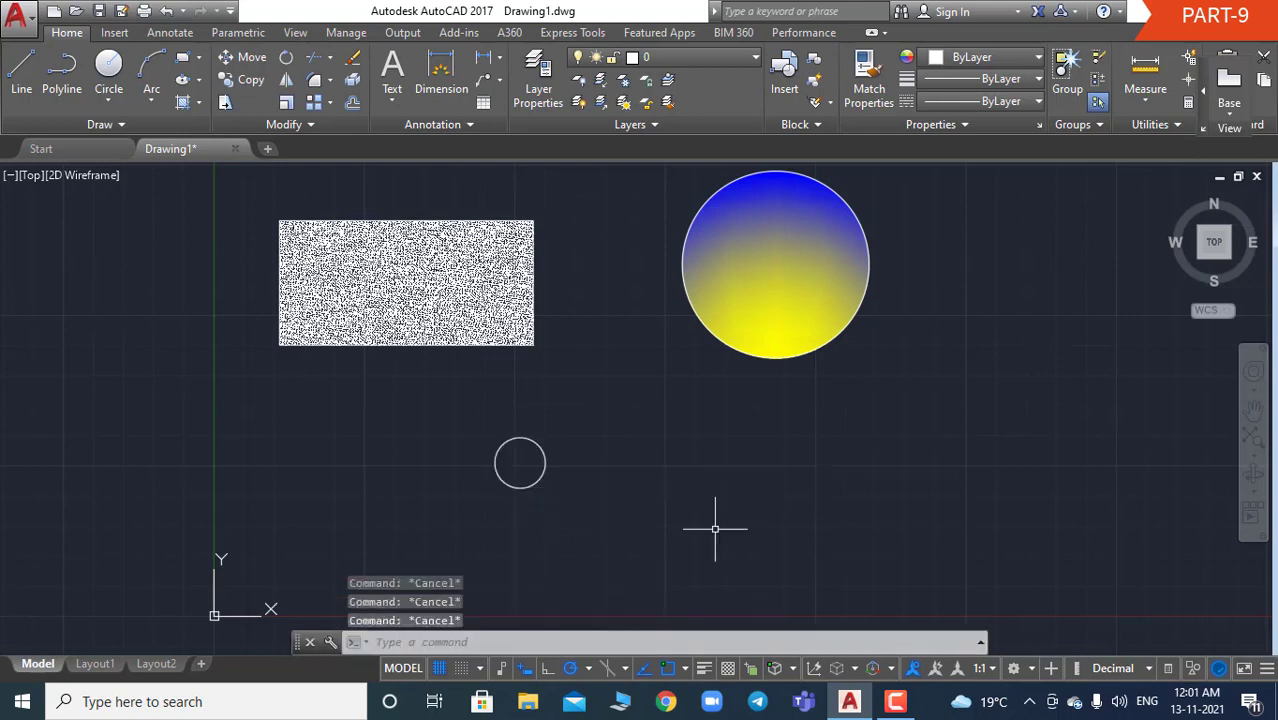
Give the small circle a GR_CURVED blue-to-yellow gradient after previewing GR_INVSPH
type("GR")
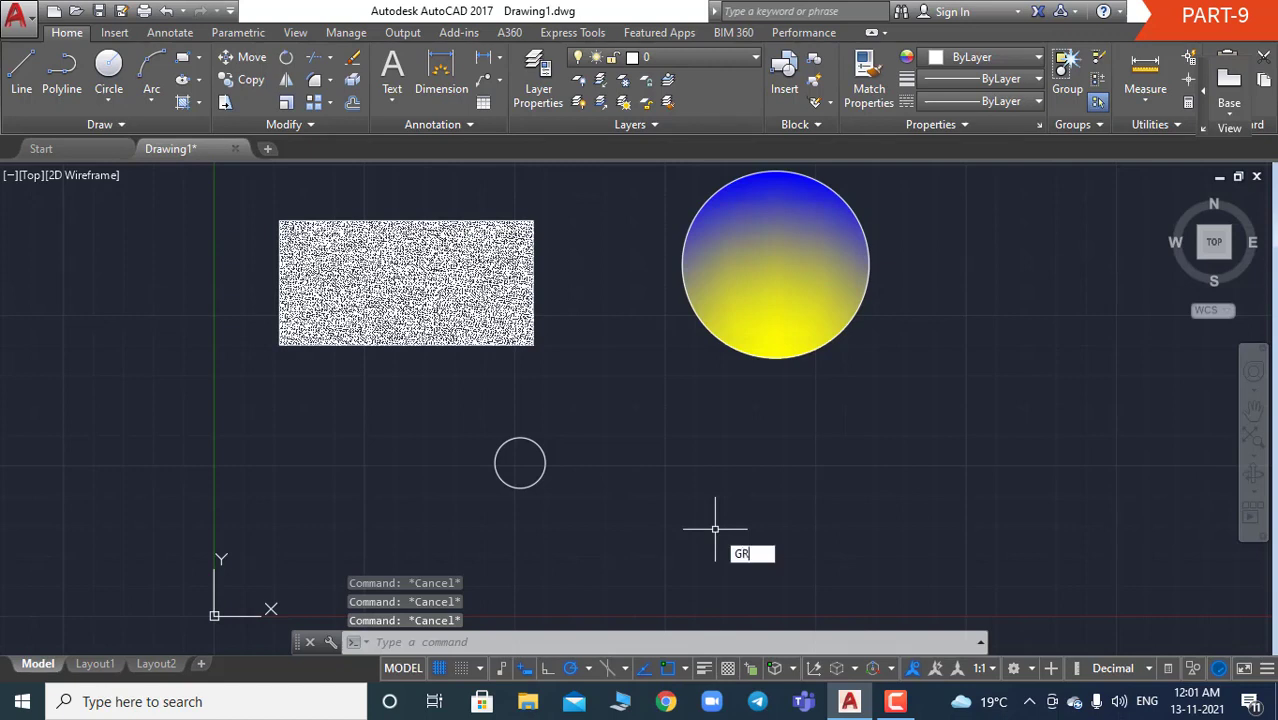
type("A")
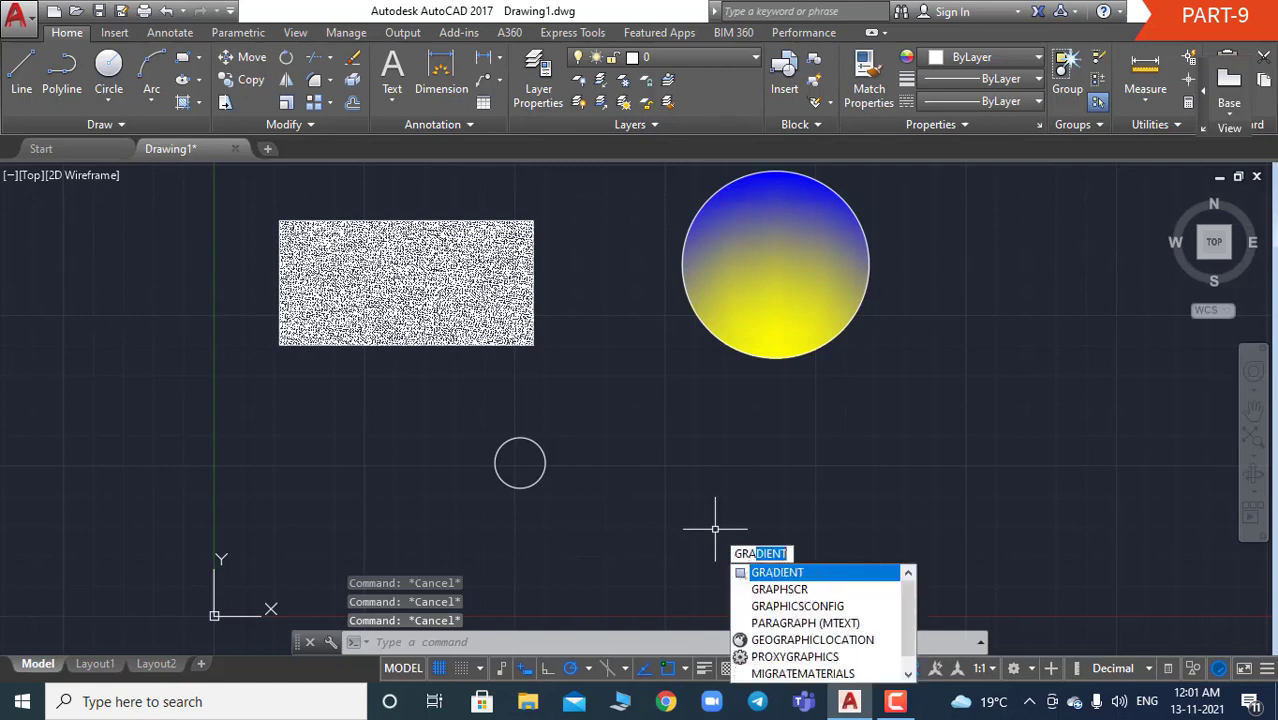
key("Return")
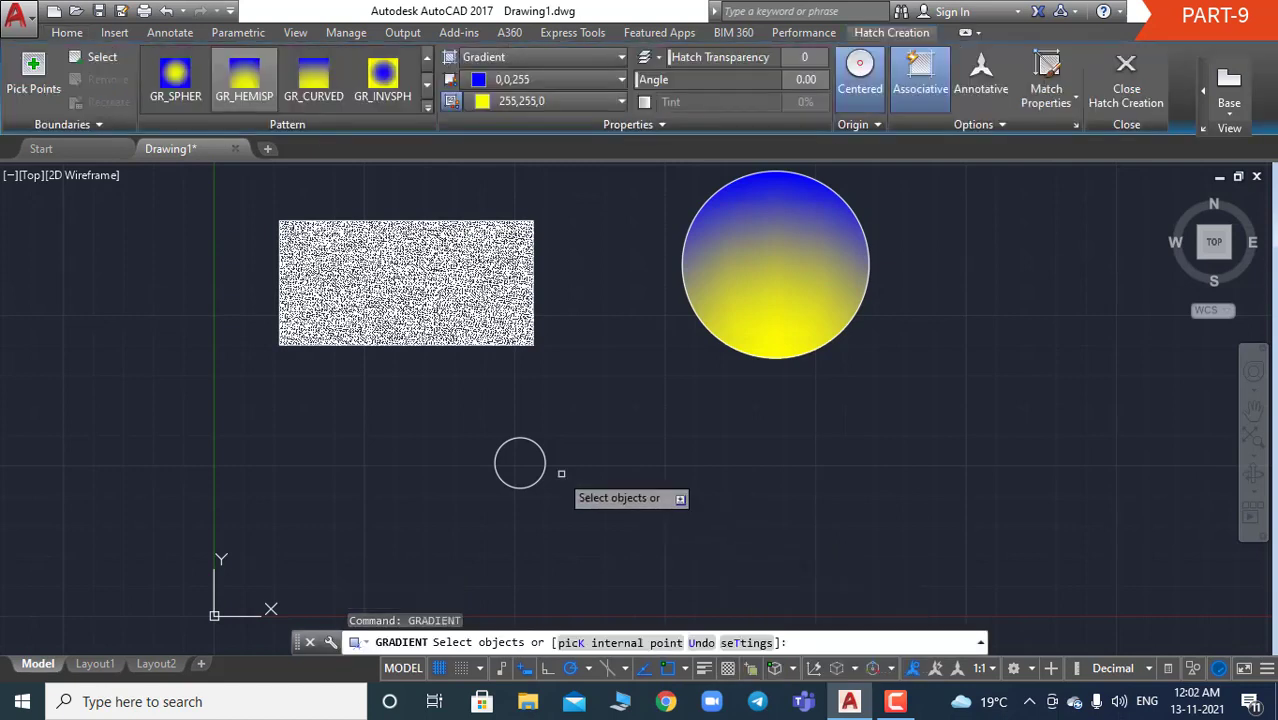
left_click(511, 440)
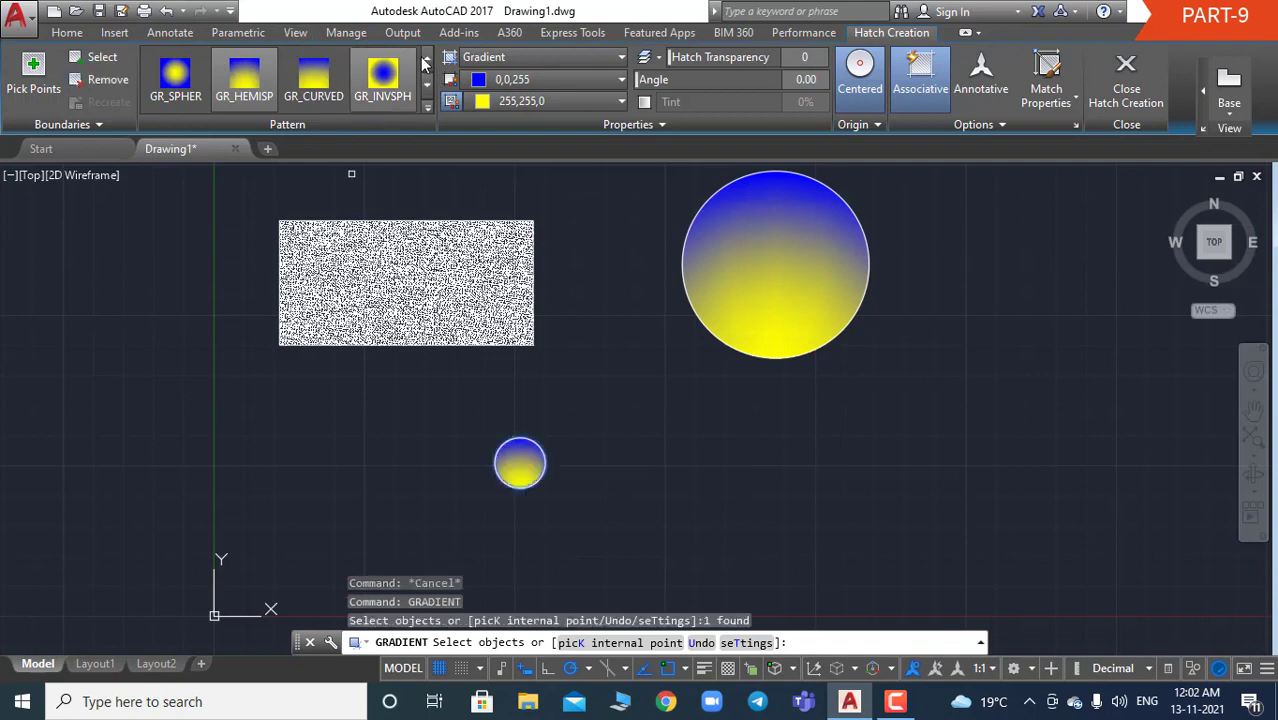
left_click(387, 80)
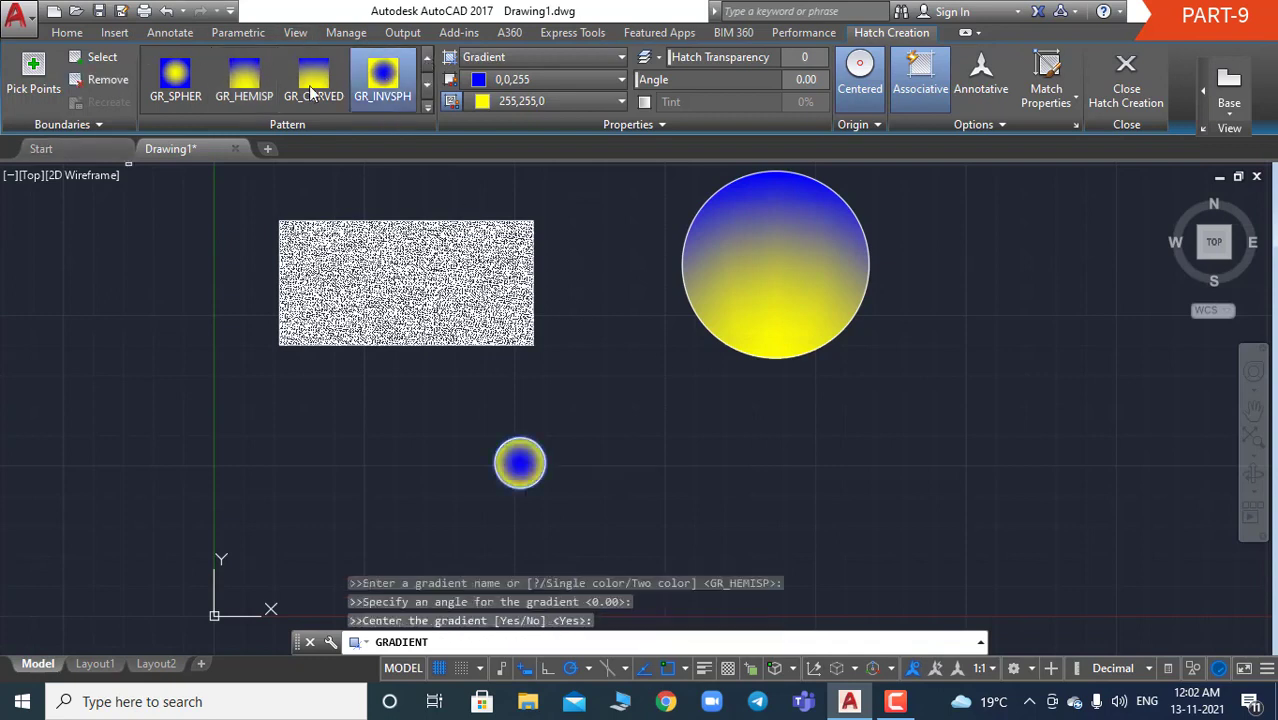
left_click(318, 90)
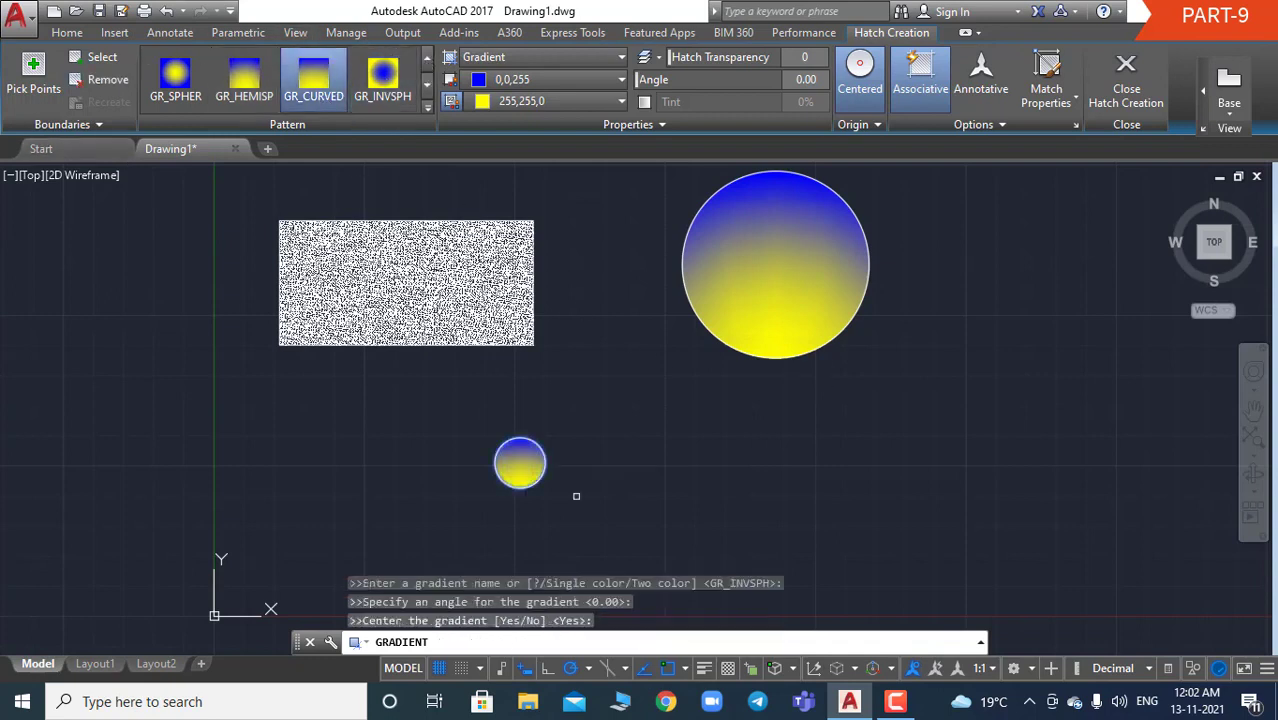
key("Escape")
key("Escape")
key("Escape")
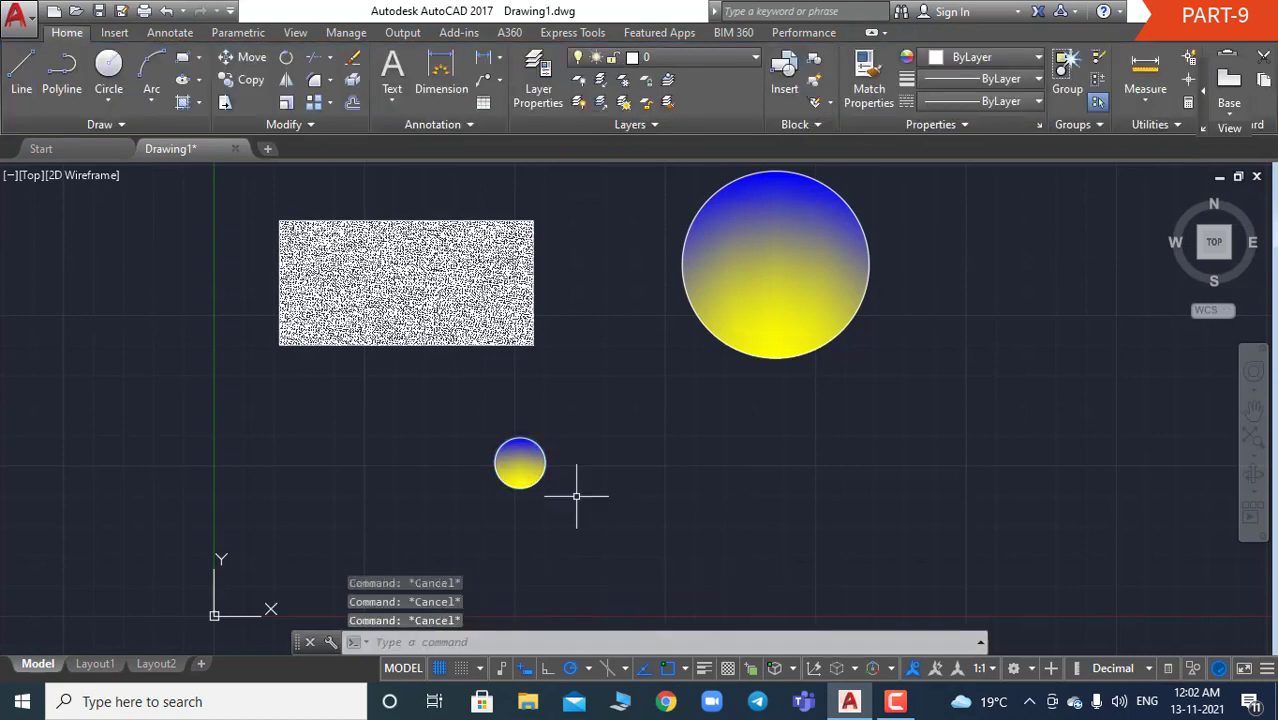